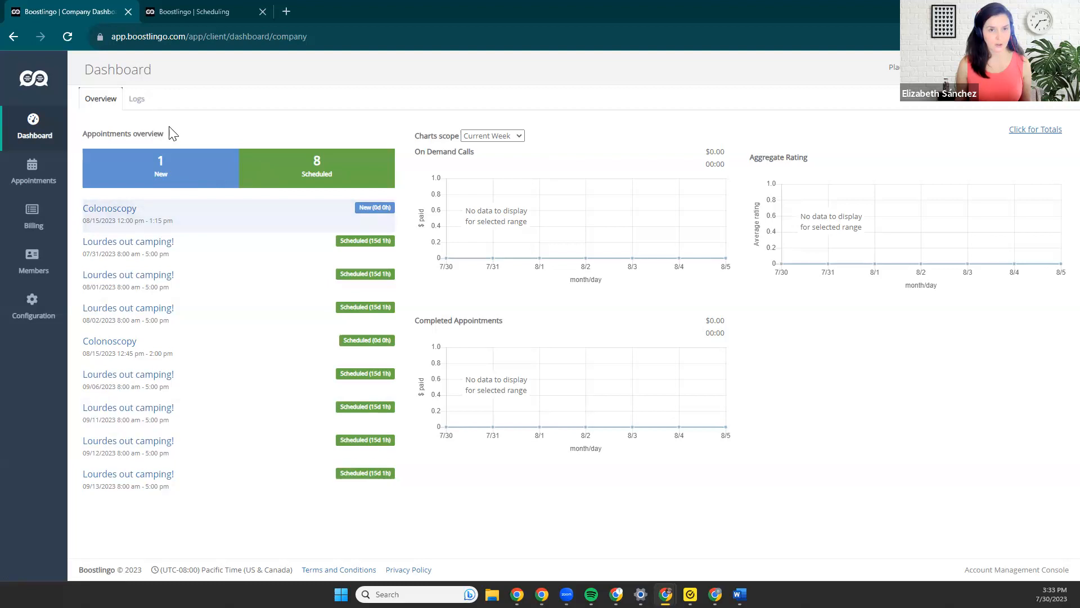
Review the dashboard's On Demand, Scheduled and In Person logs.
click(133, 100)
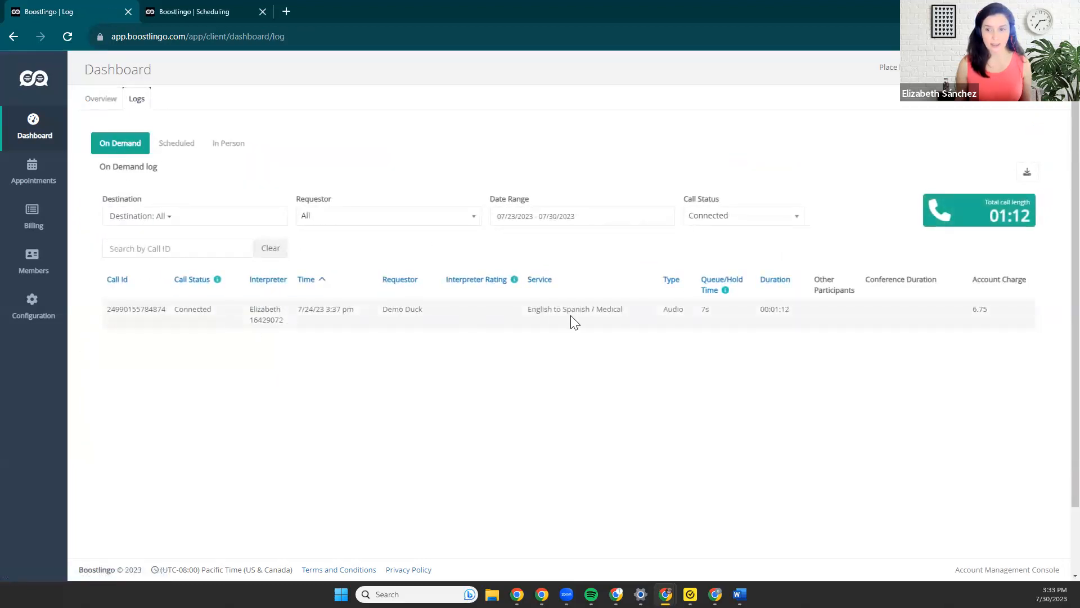
click(178, 155)
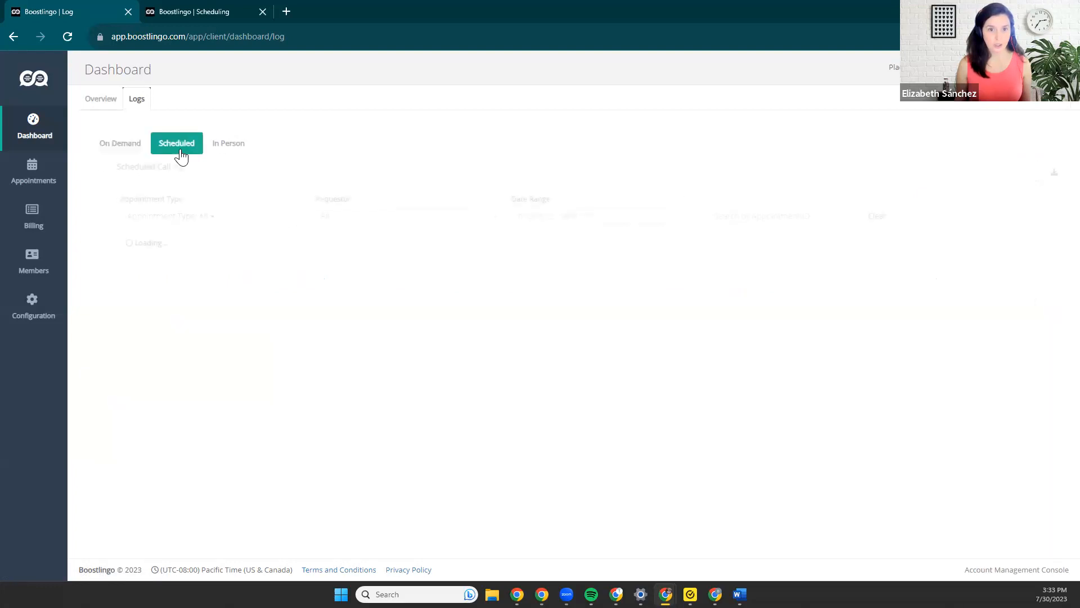
click(220, 152)
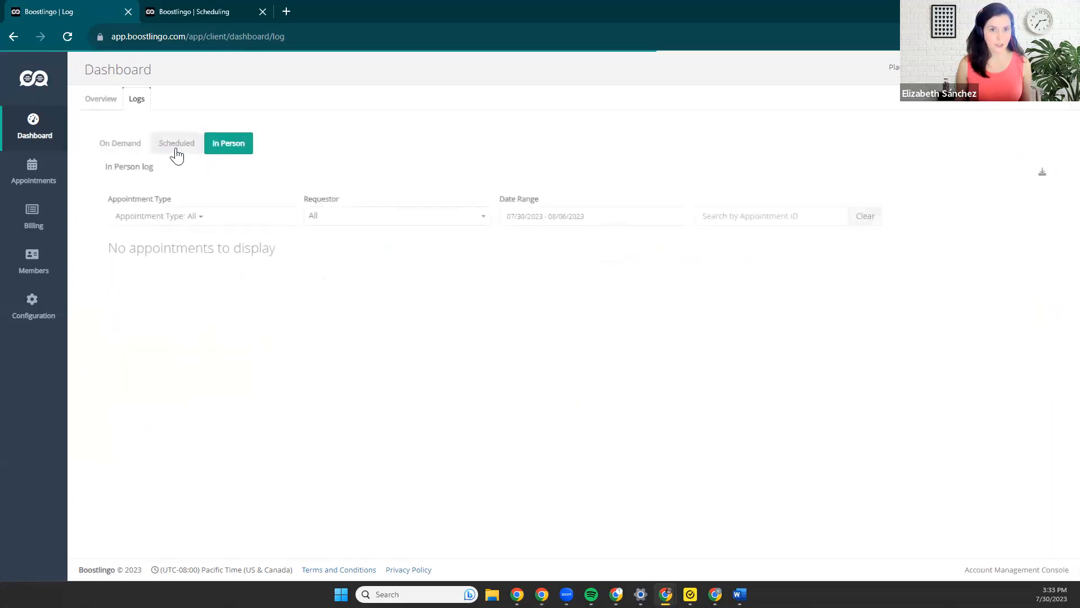
click(129, 148)
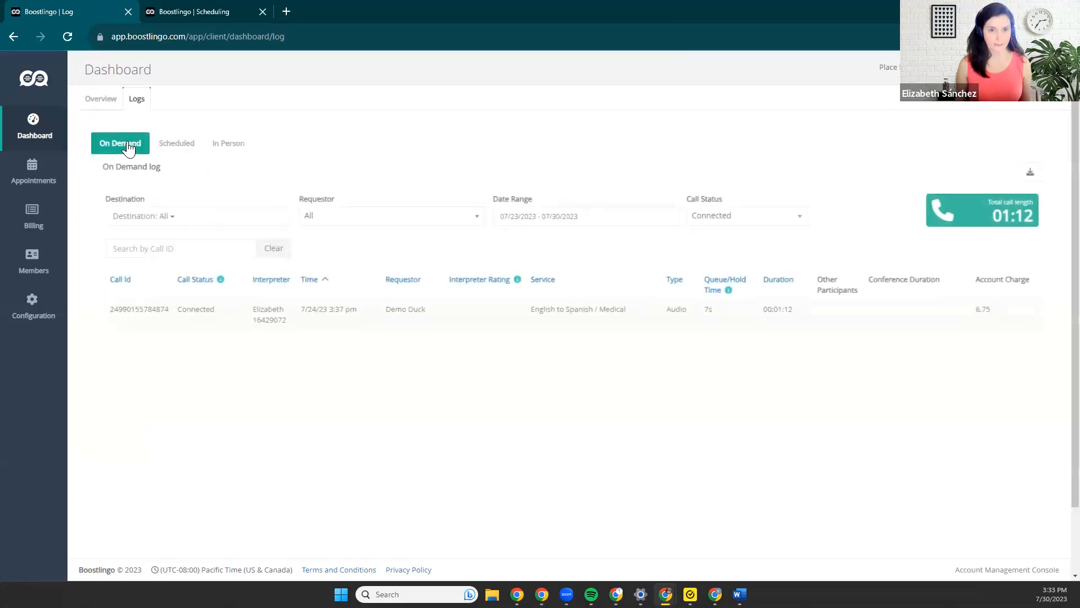
View the appointments in Tabular layout and return to the Calendar layout.
click(35, 184)
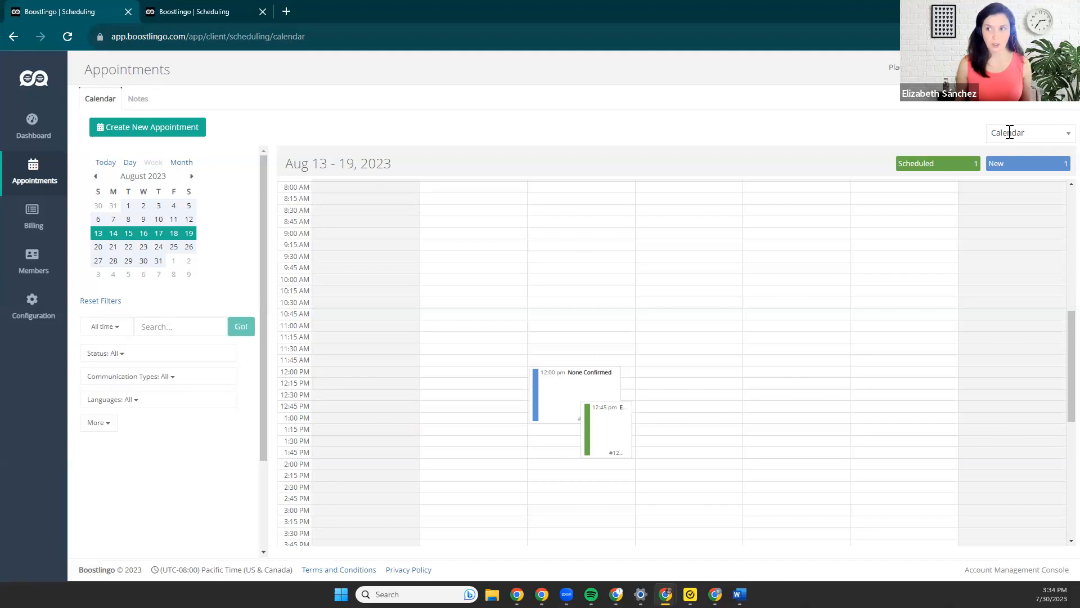
click(1010, 133)
click(1007, 163)
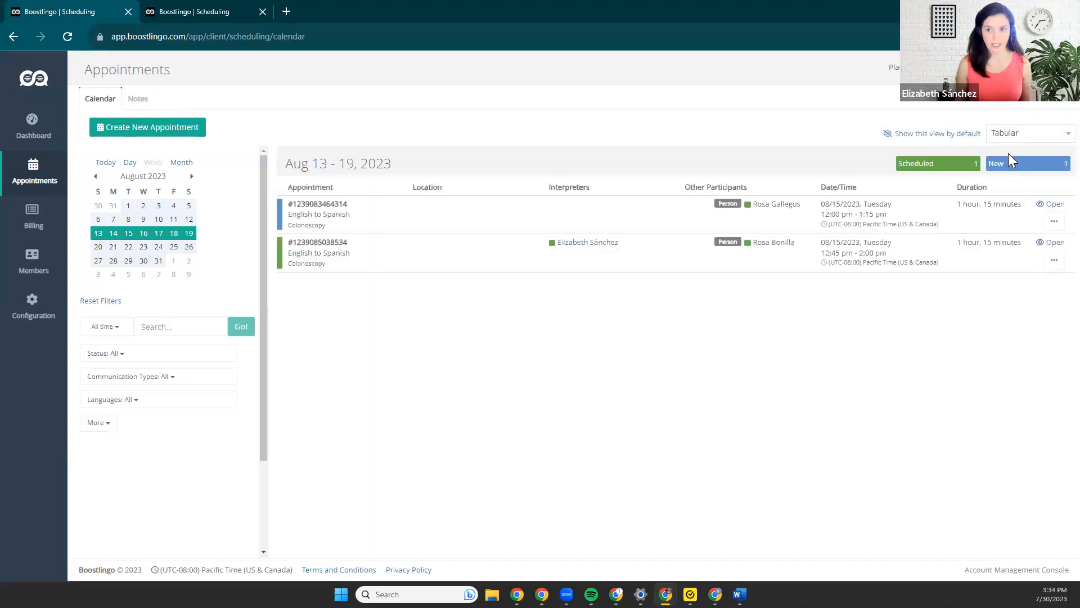
click(1013, 132)
click(1009, 150)
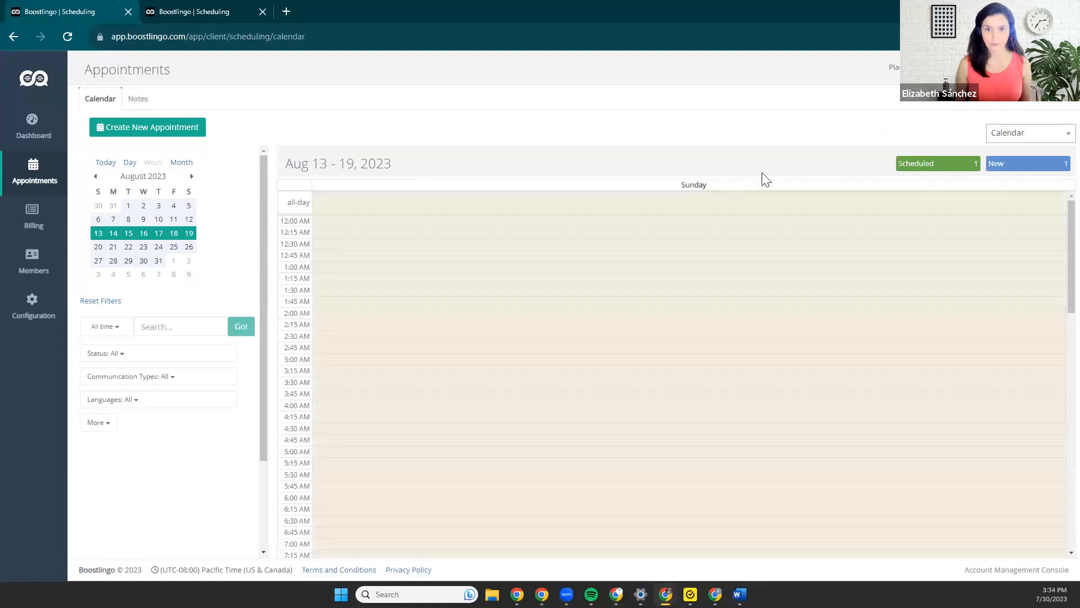
Start a new appointment and set its communication type to Onsite Consecutive.
click(152, 130)
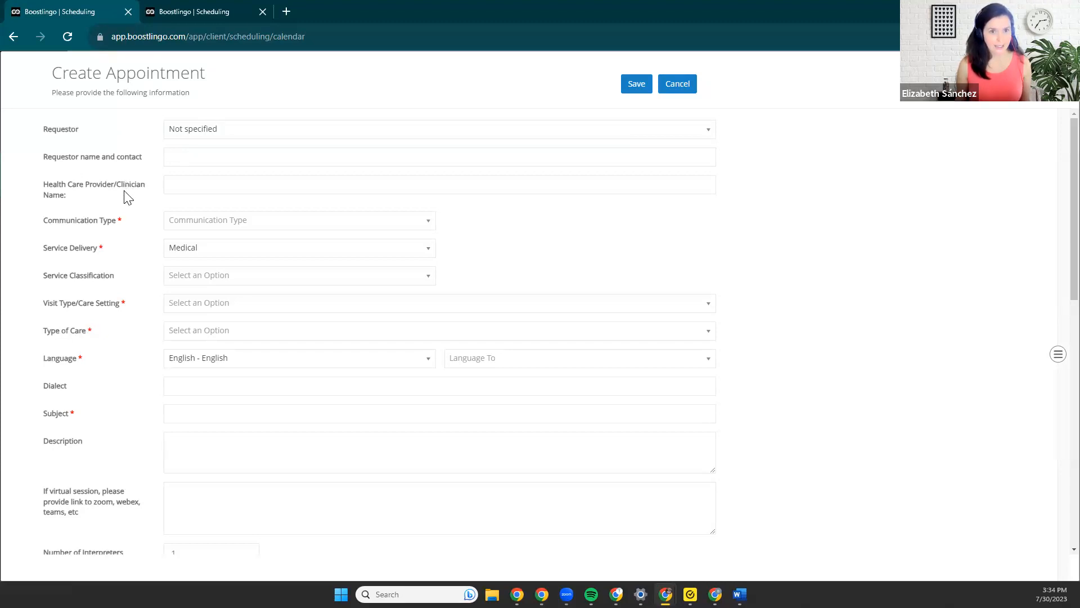
click(231, 221)
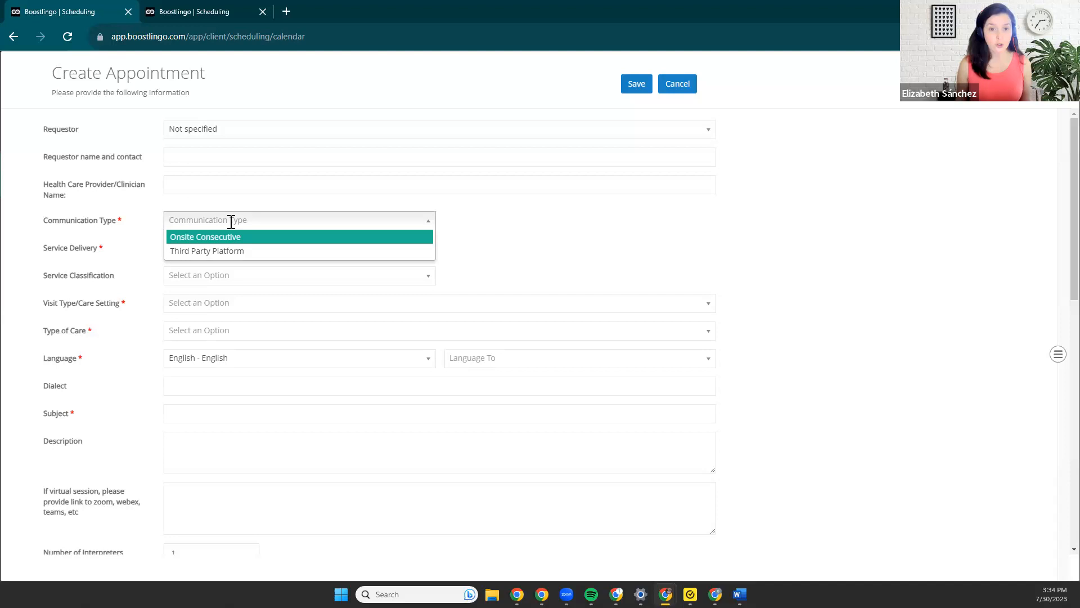
click(230, 252)
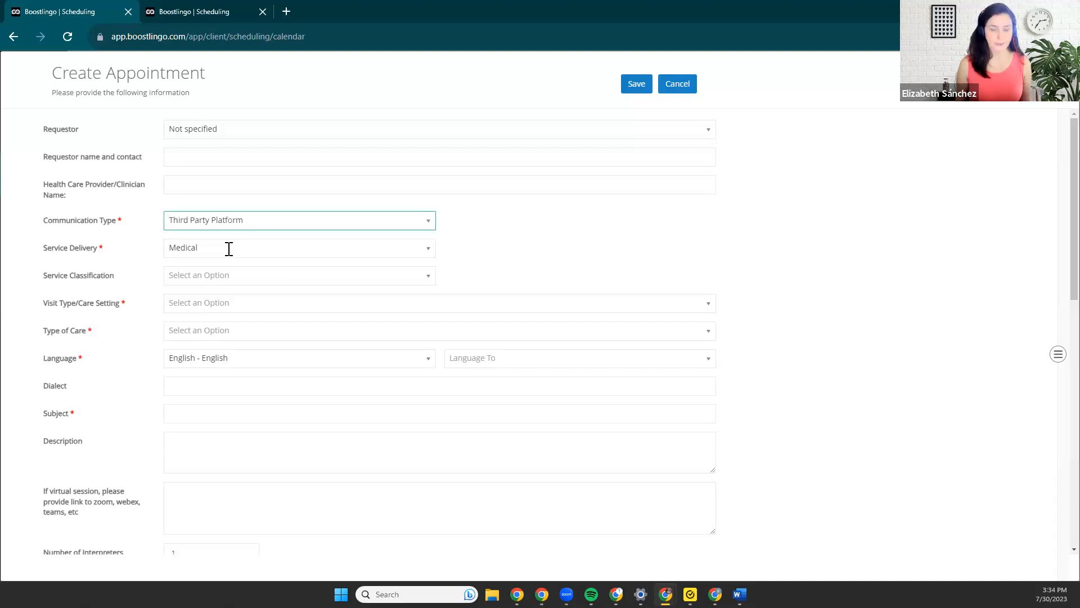
scroll(229, 249, down, 1)
click(235, 159)
click(227, 181)
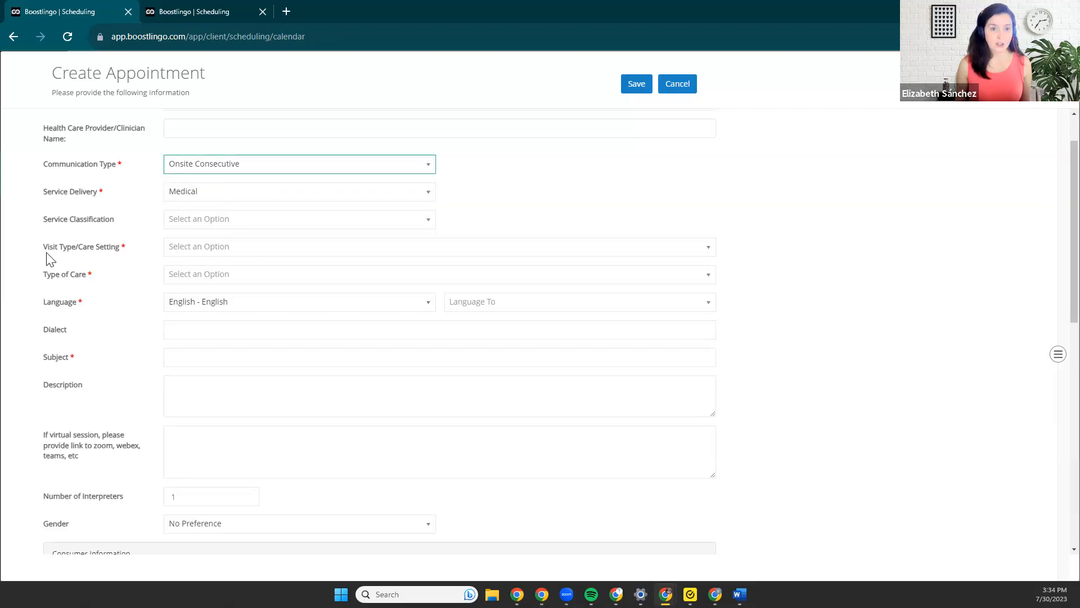
Set the visit type/care setting to Office Outpatient and the type of care to Physical.
click(197, 251)
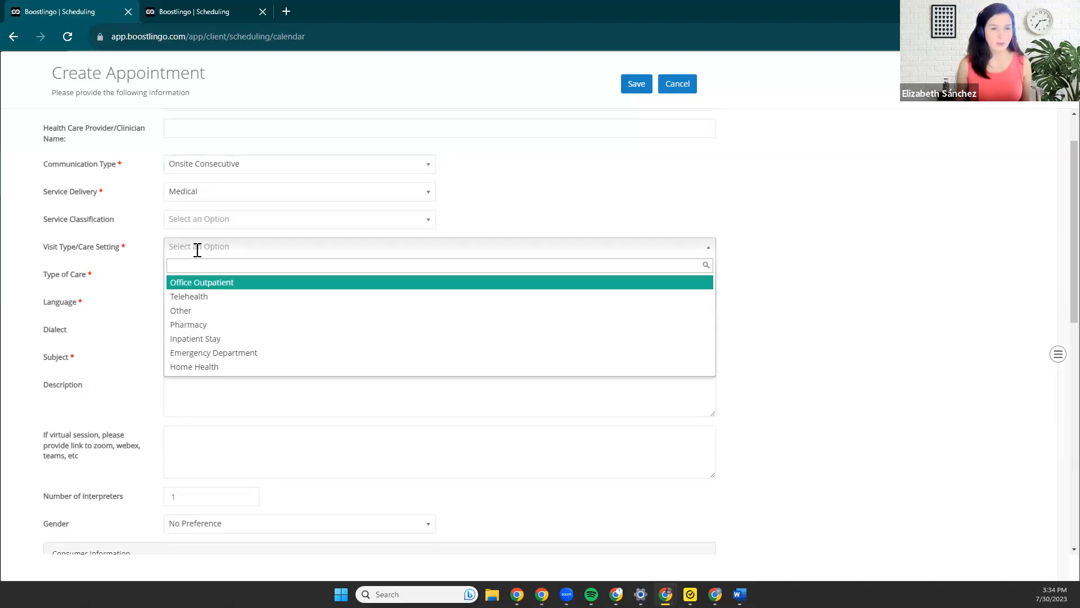
click(254, 283)
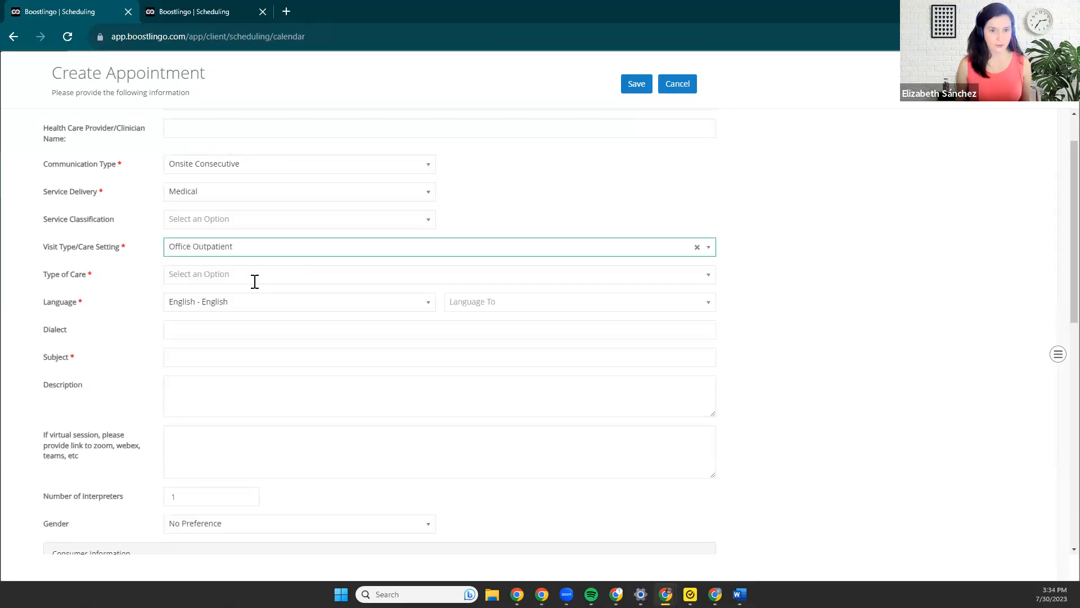
click(252, 276)
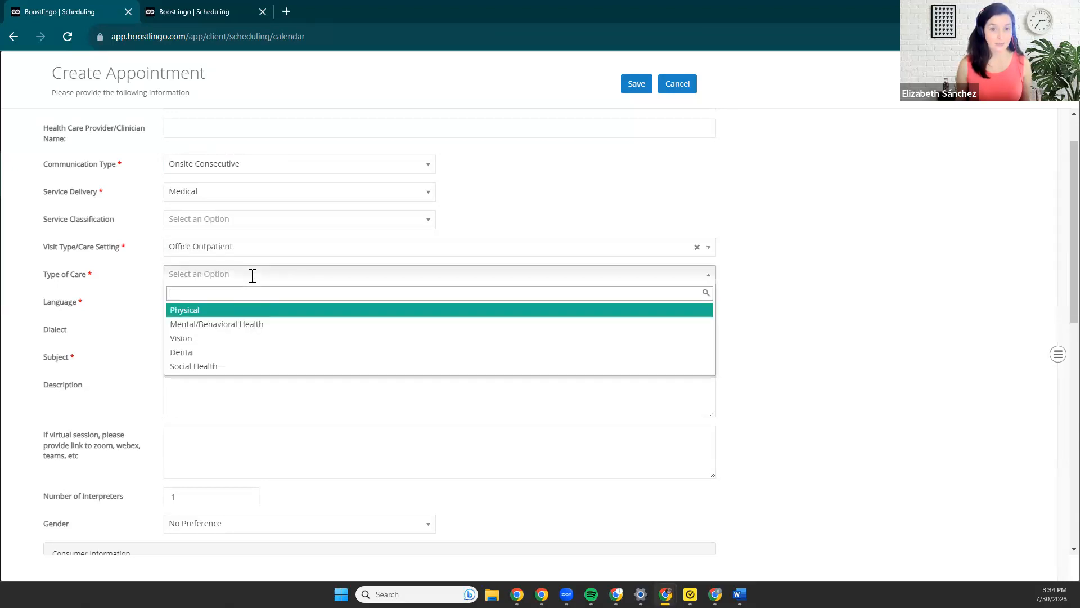
click(227, 311)
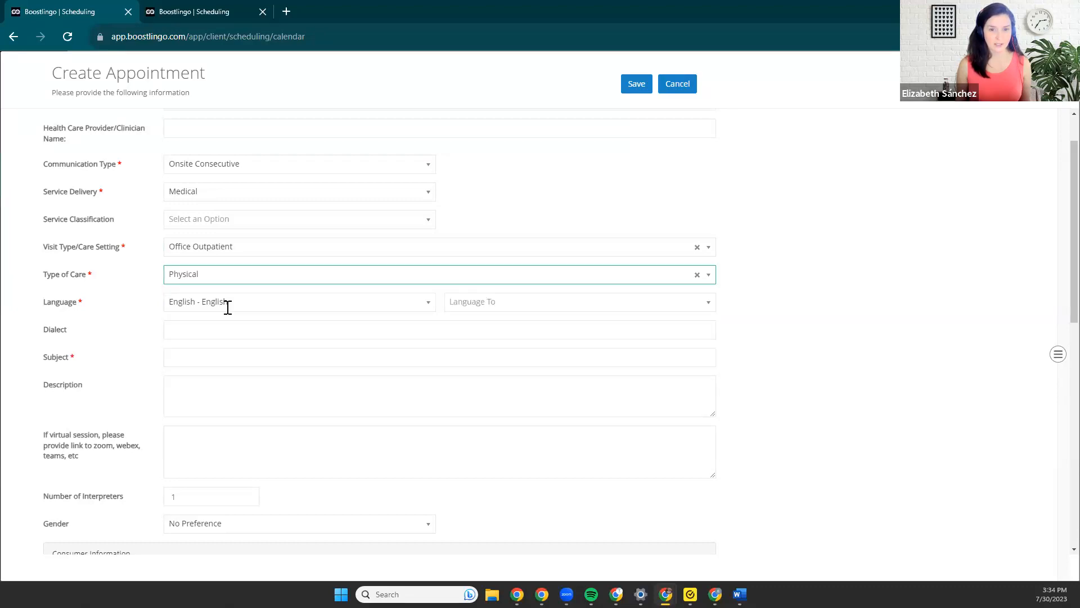
Choose Spanish - español as the target language and enter "Well Child Check" as the subject.
click(459, 305)
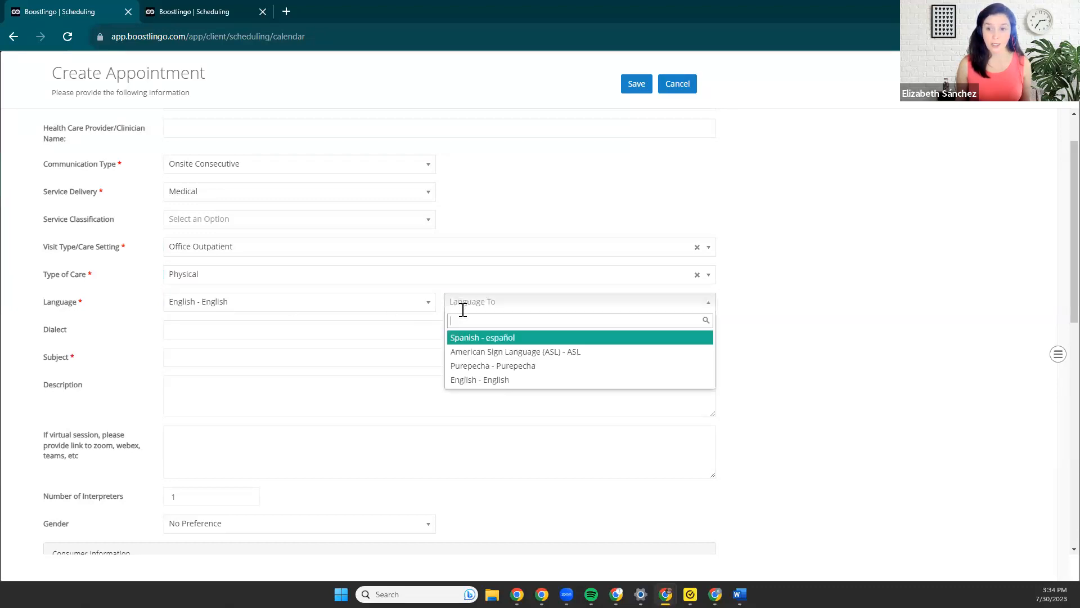
click(478, 340)
click(229, 351)
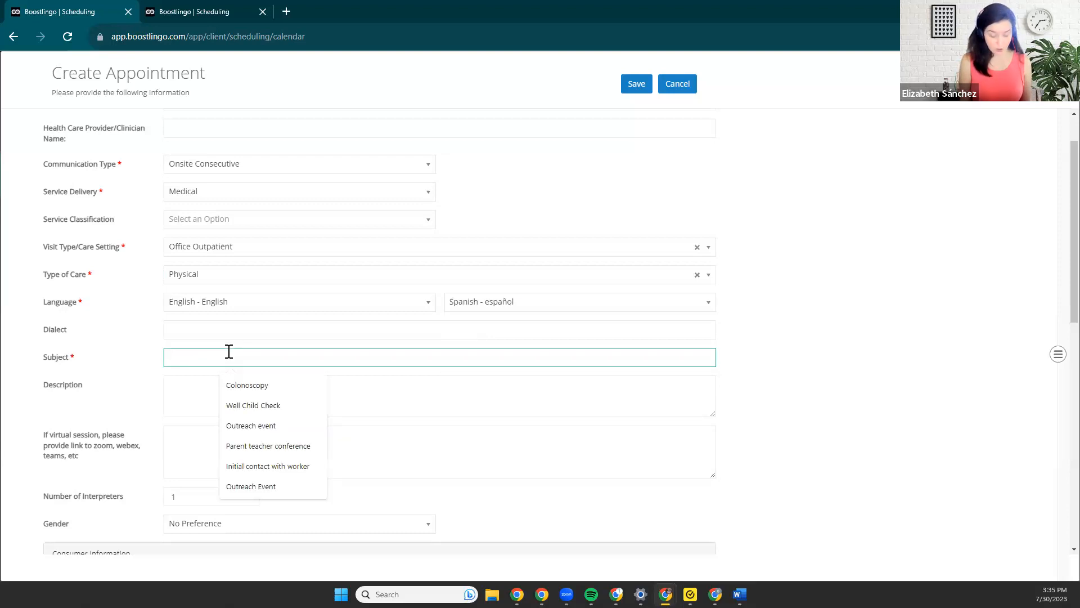
text(We)
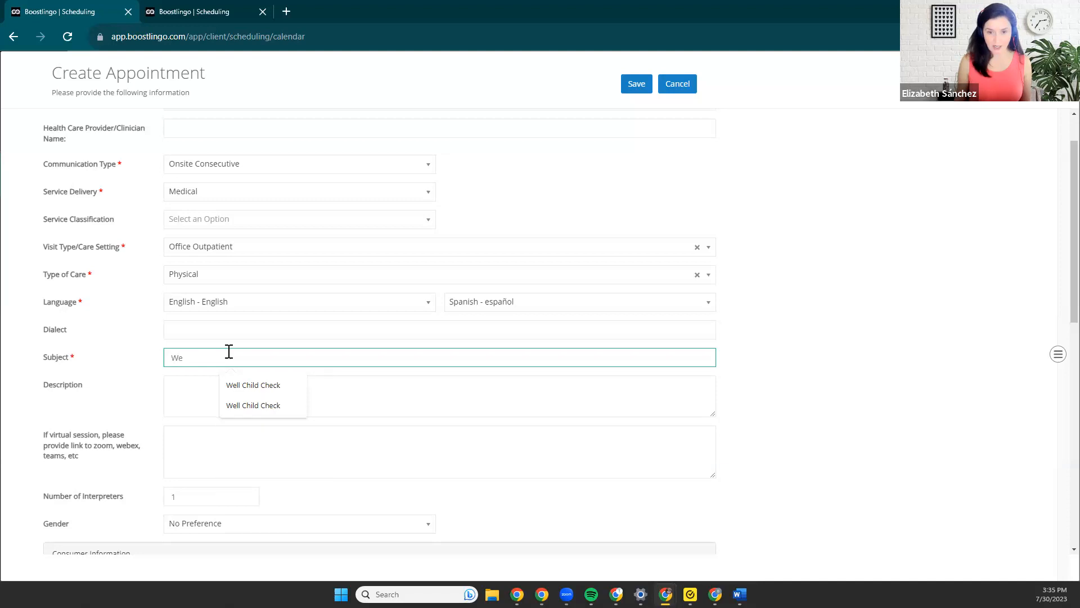
click(237, 385)
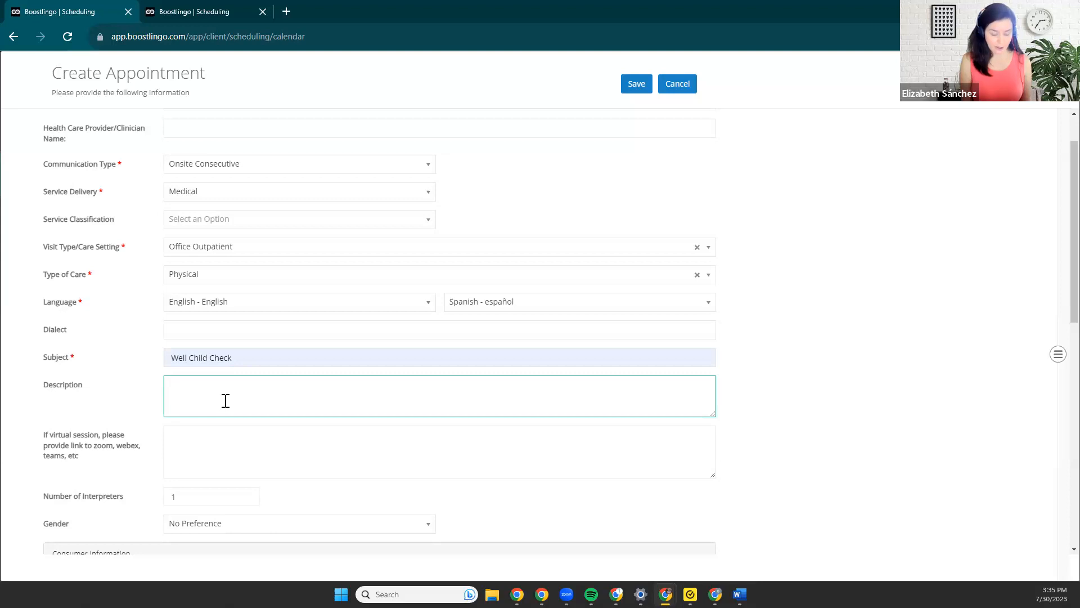
Enter the description "Interpreter will need to interpret for parents".
text(Interpret)
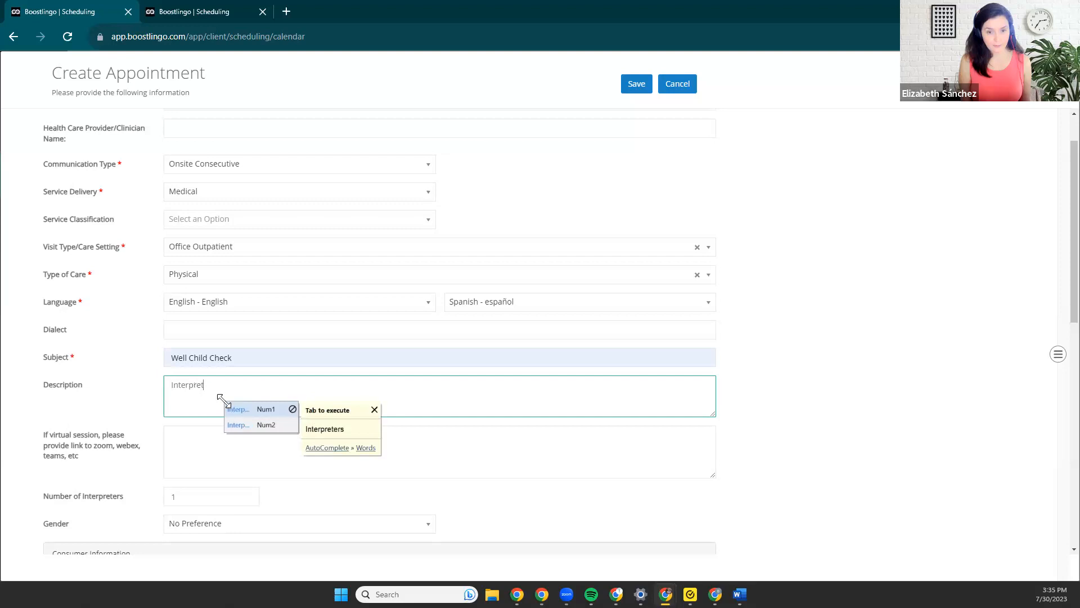
text(er will )
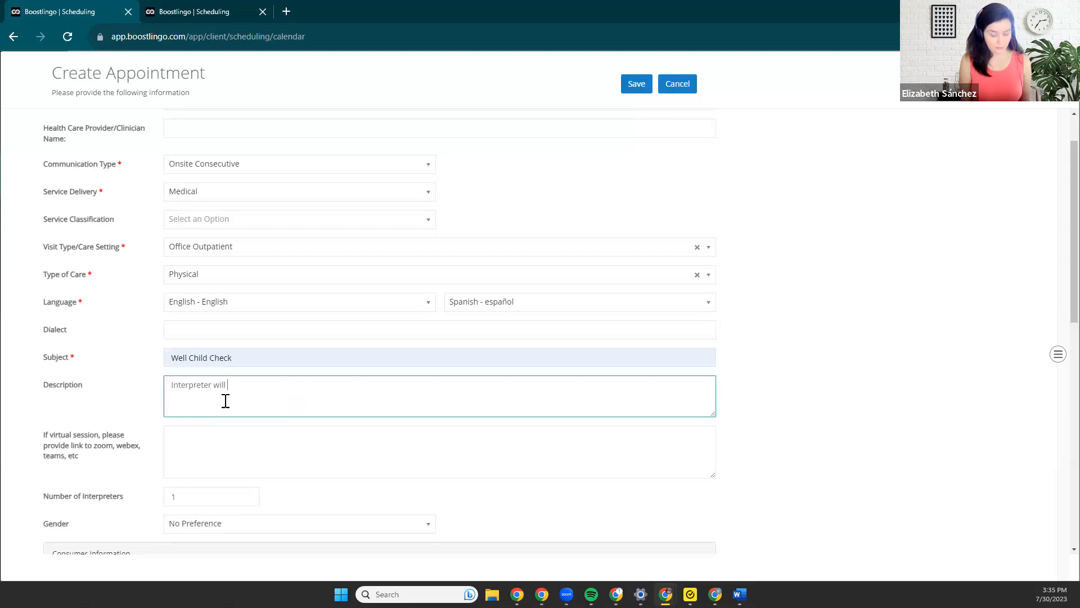
text(need to i)
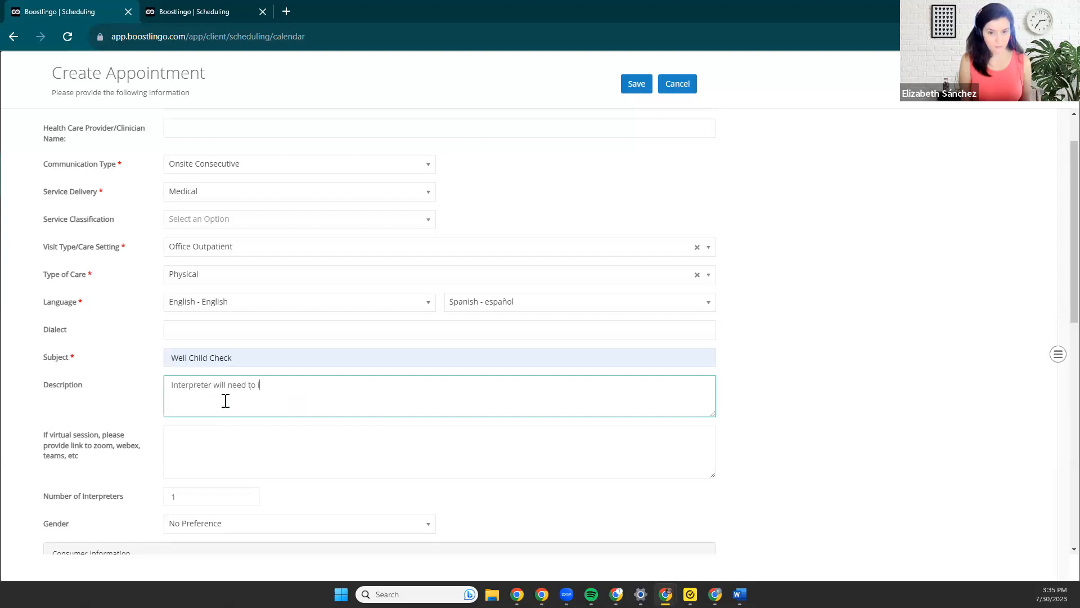
text(nterpret fo)
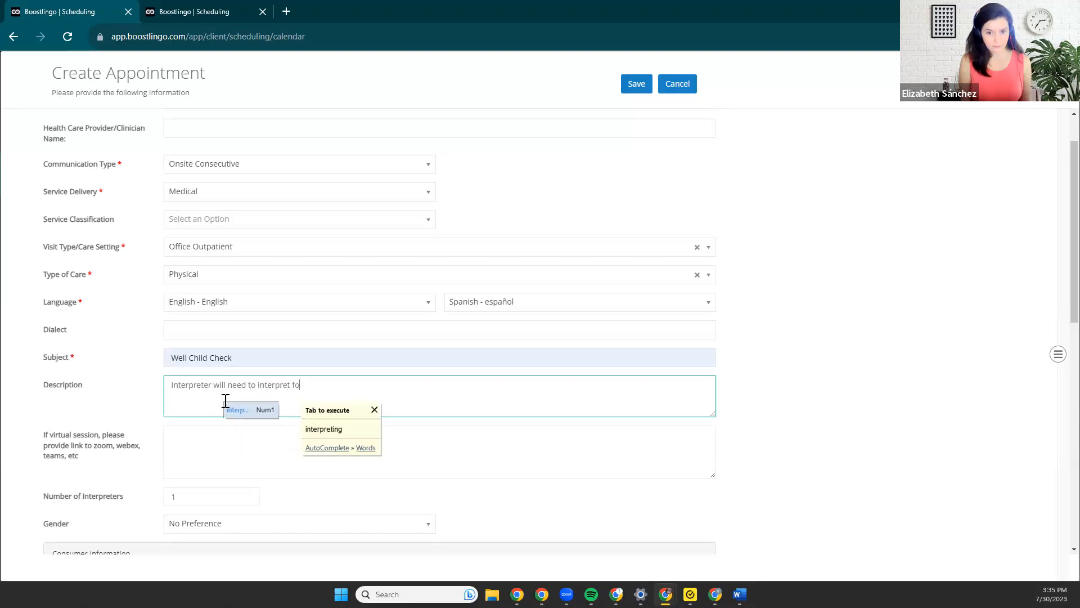
text(r pares)
text(to)
key(BackSpace)
text(s)
Set the consumer type to Person and look at the interpreter gender preference options.
scroll(225, 401, down, 1)
click(192, 392)
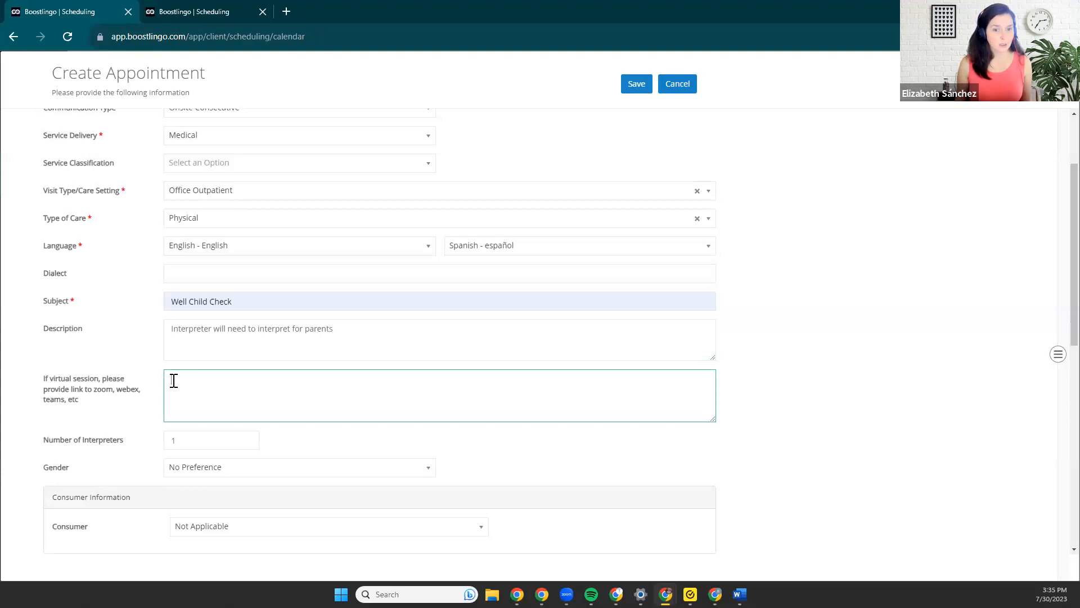
scroll(238, 408, down, 2)
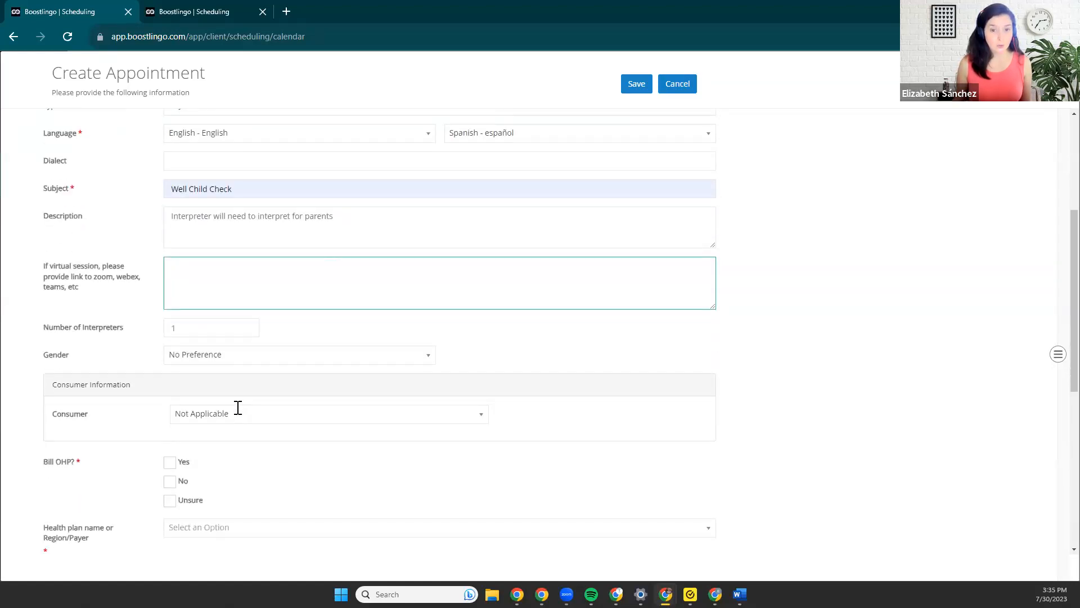
click(239, 413)
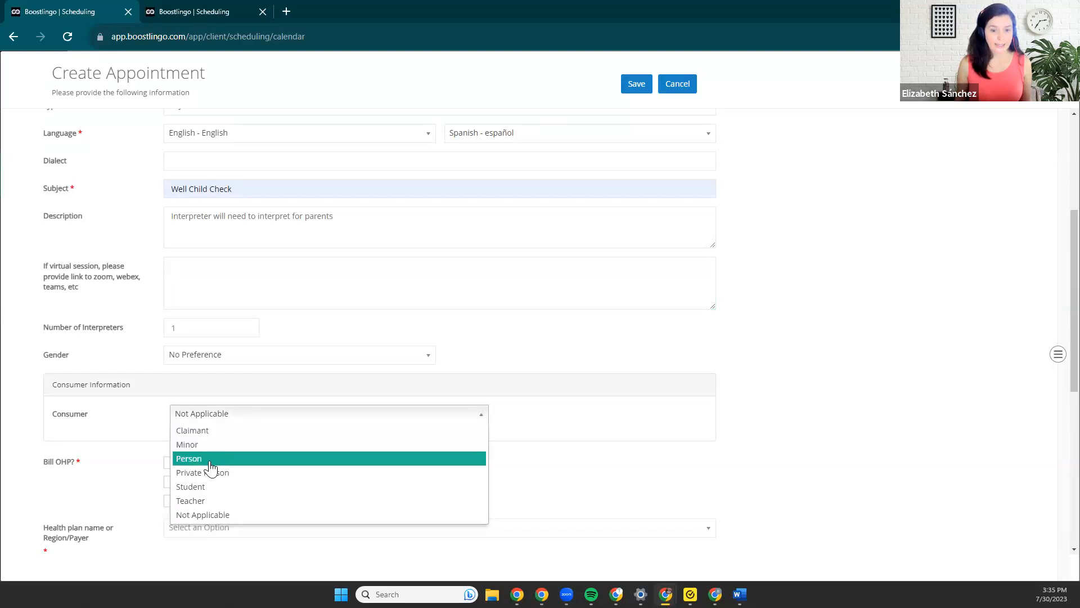
click(211, 459)
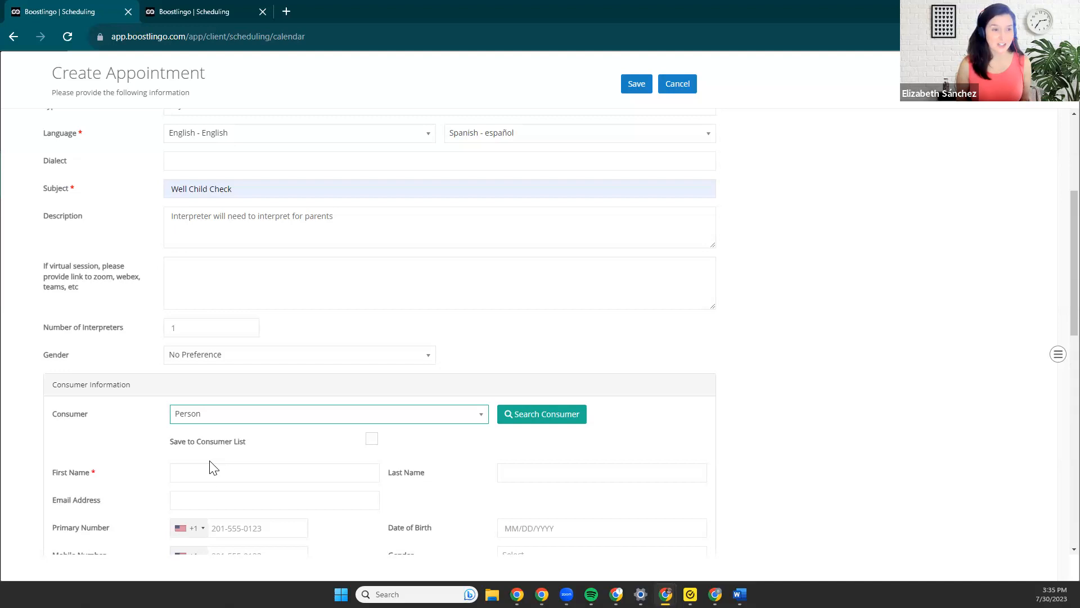
click(206, 349)
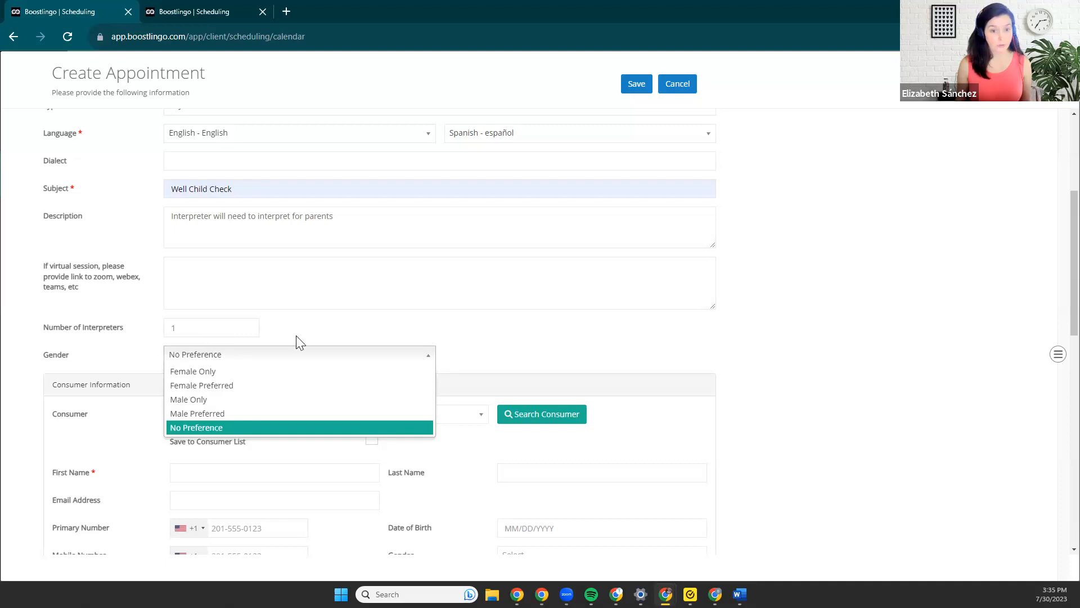
Browse the saved consumers in the consumer search and close it without choosing one.
scroll(296, 342, down, 3)
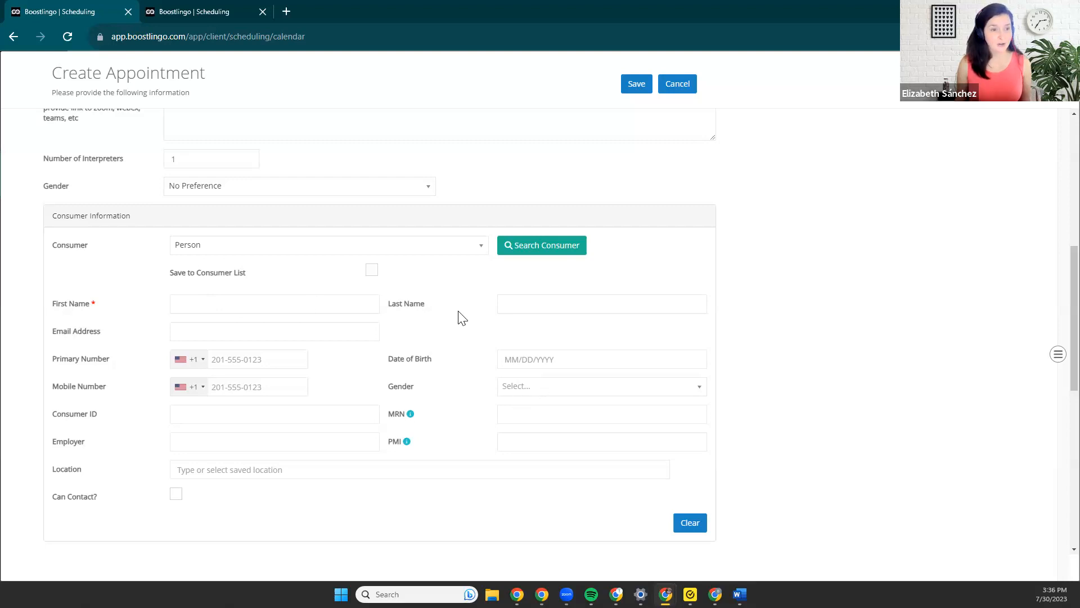
click(522, 248)
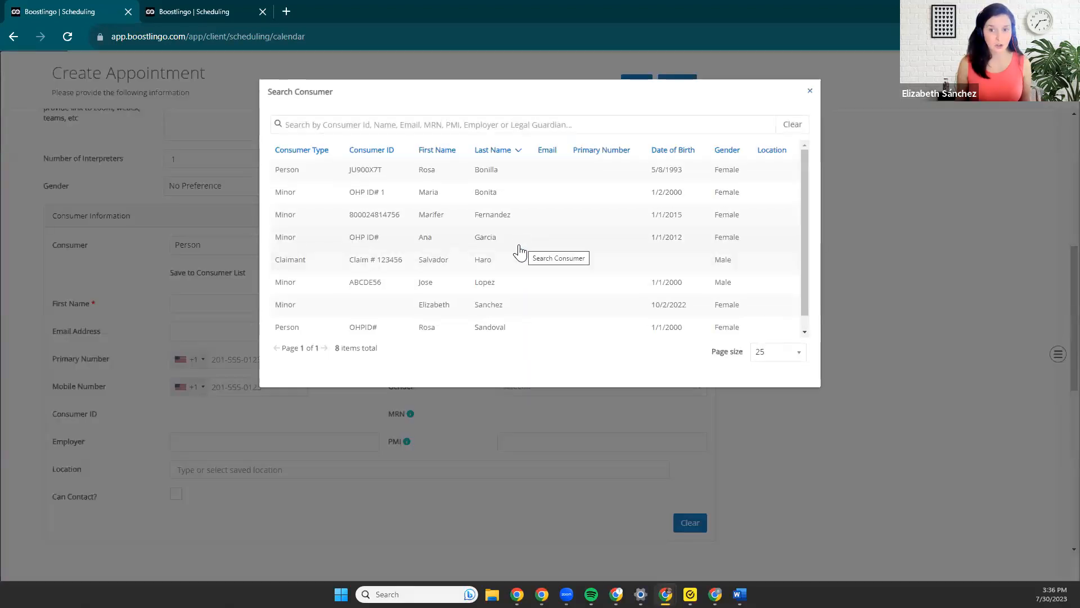
scroll(430, 220, down, 1)
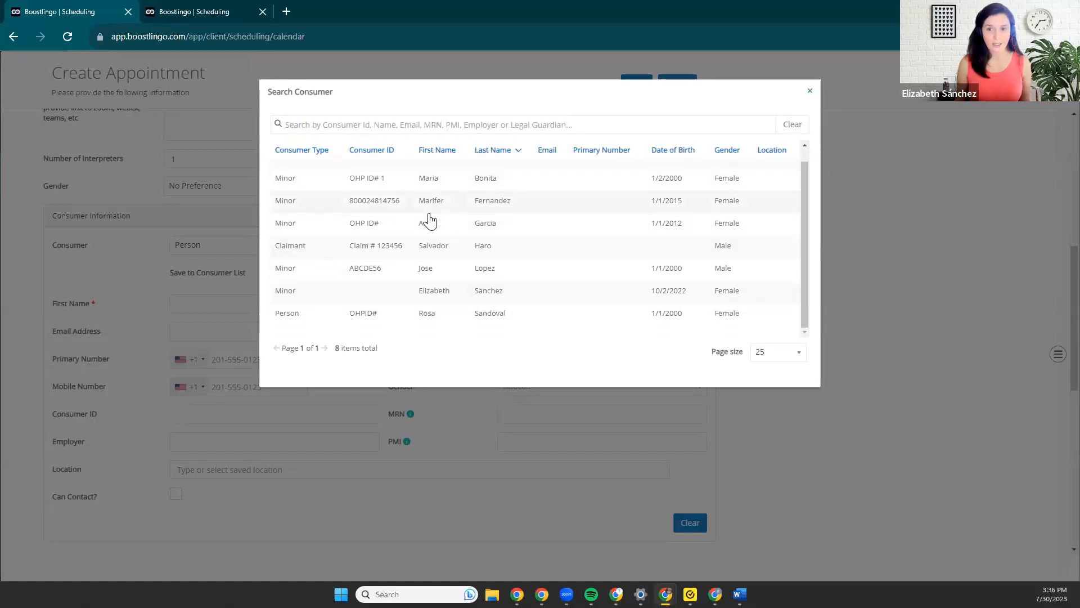
scroll(430, 294, up, 1)
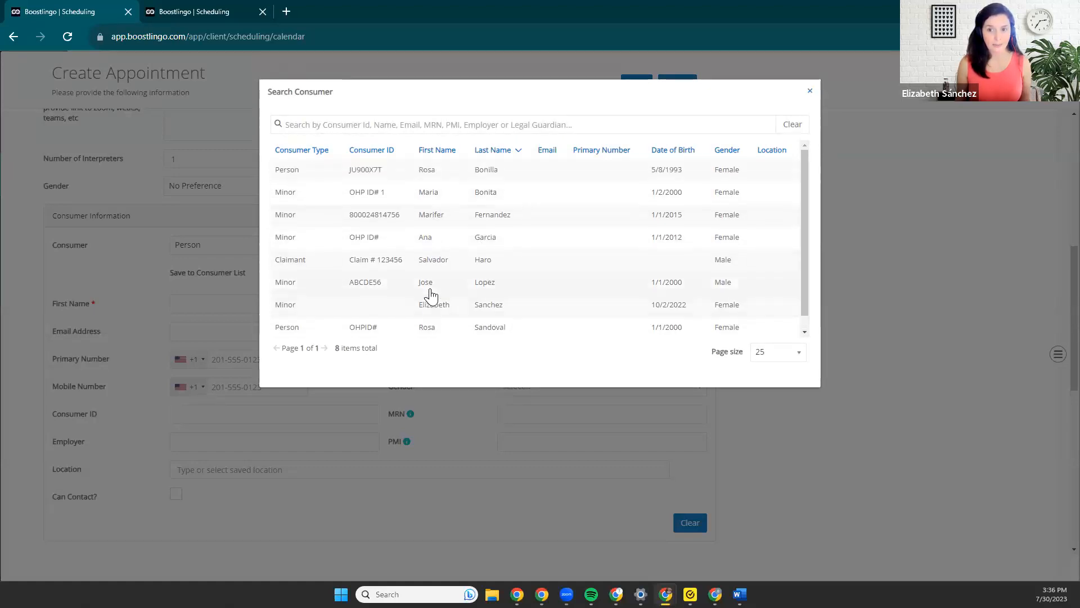
scroll(430, 294, down, 1)
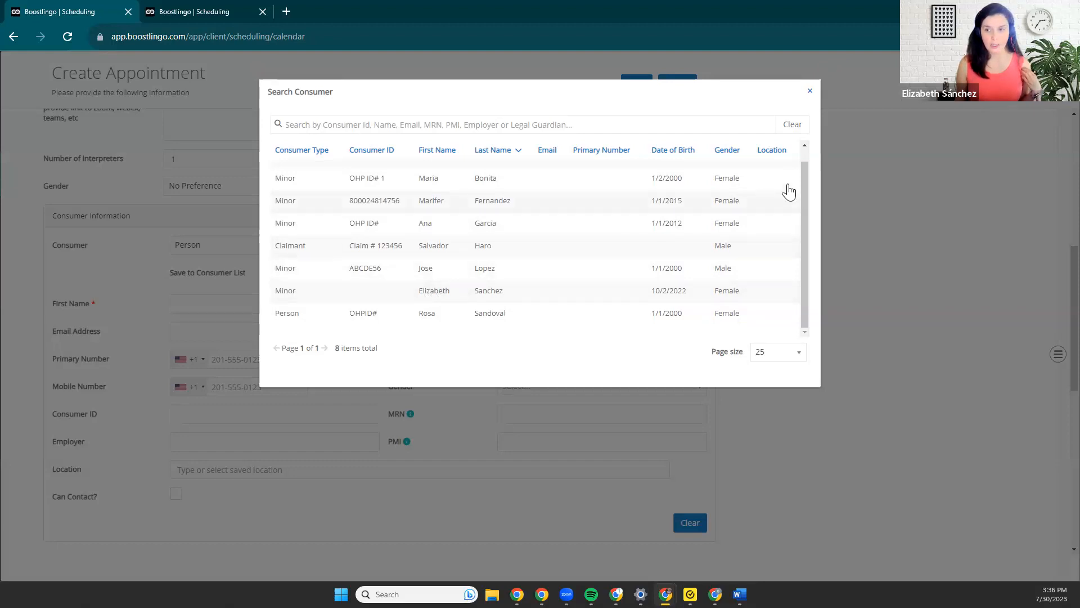
click(811, 92)
Enter the consumer's first and last name in the consumer information.
click(202, 302)
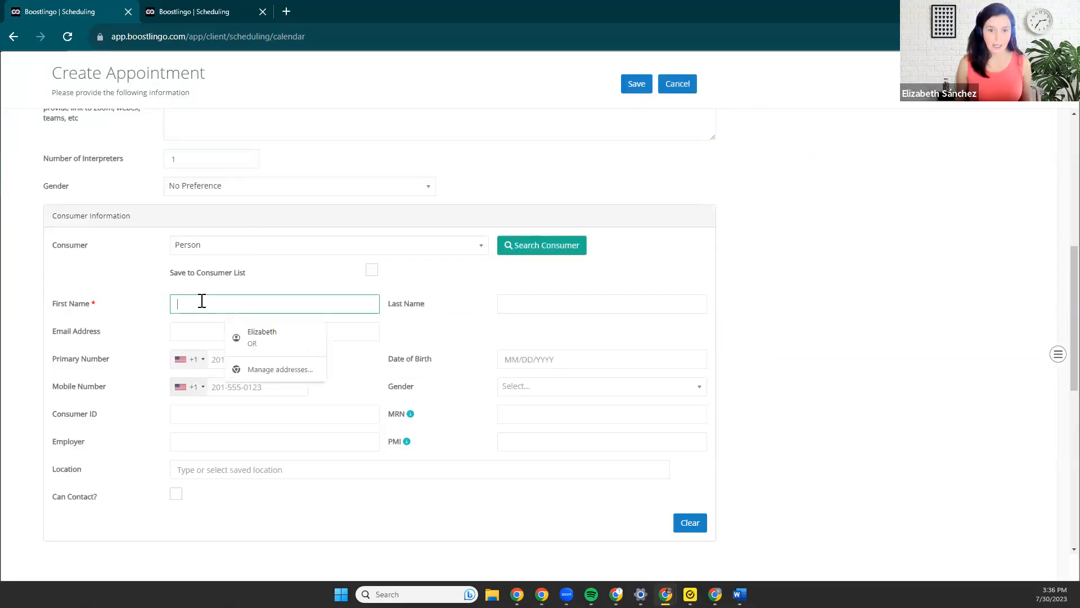
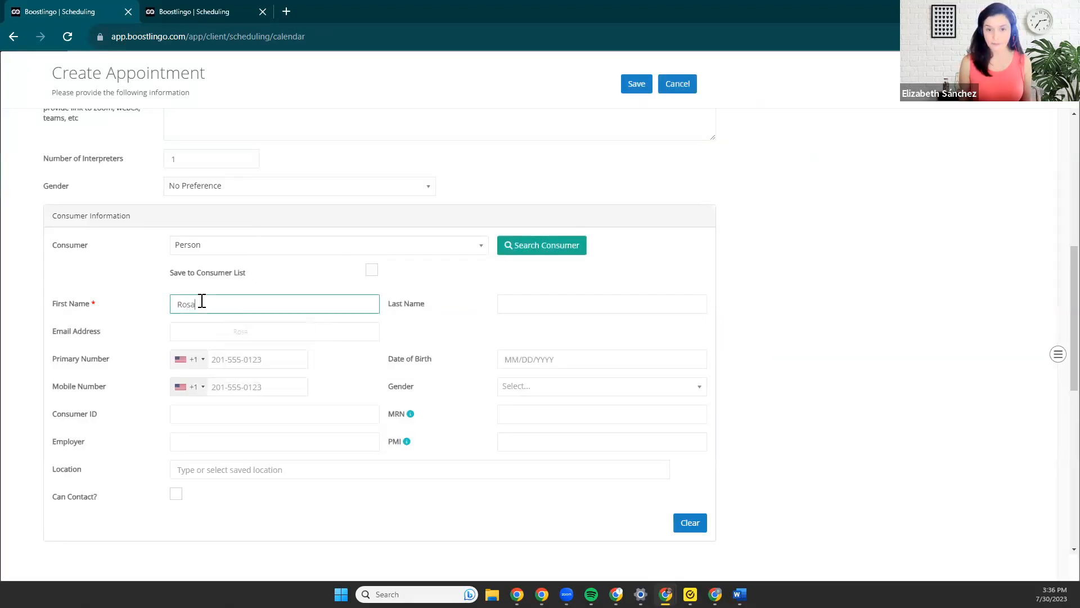
click(518, 311)
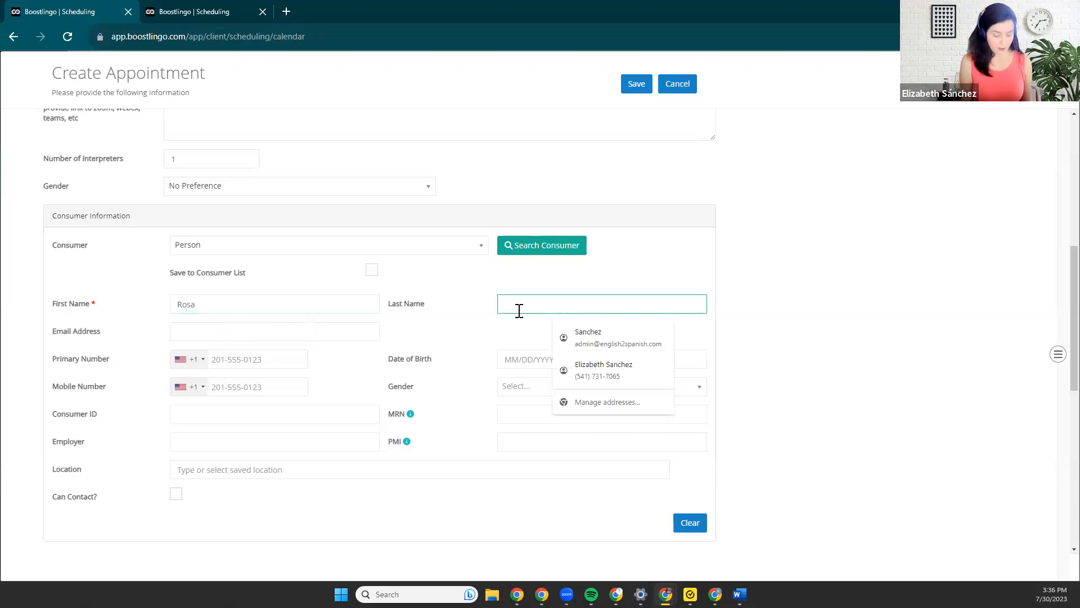
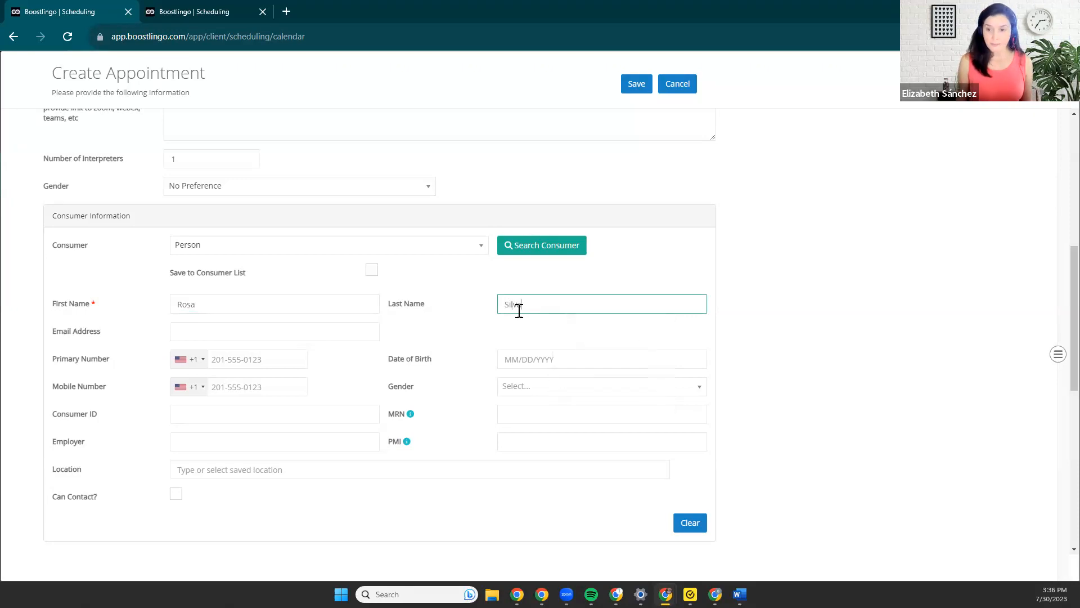
Enter the consumer's date of birth and set the consumer's gender to Female.
click(519, 354)
text(01)
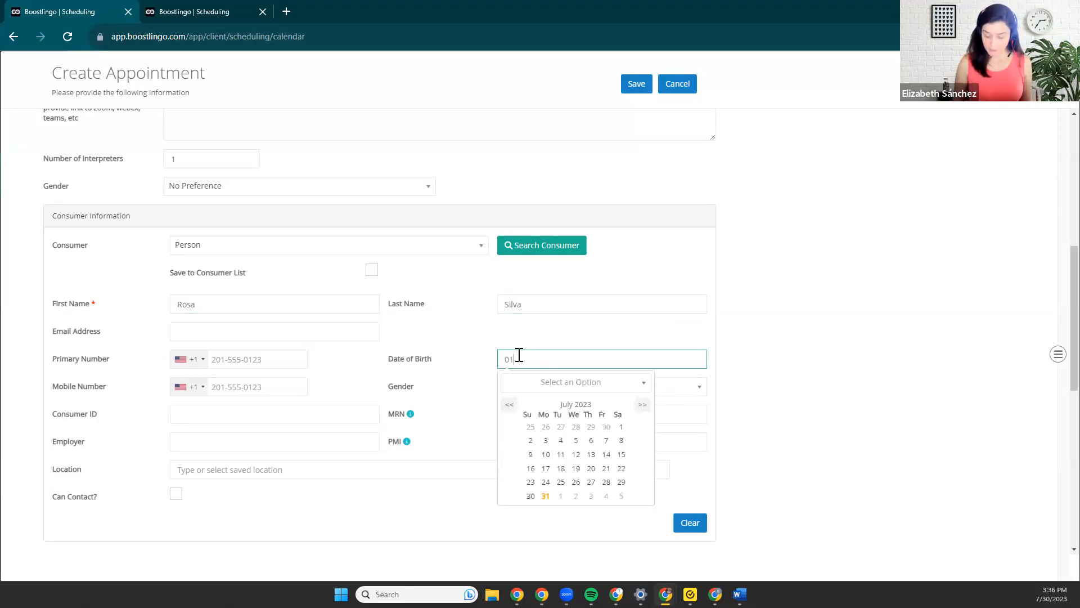
text(/01/2010)
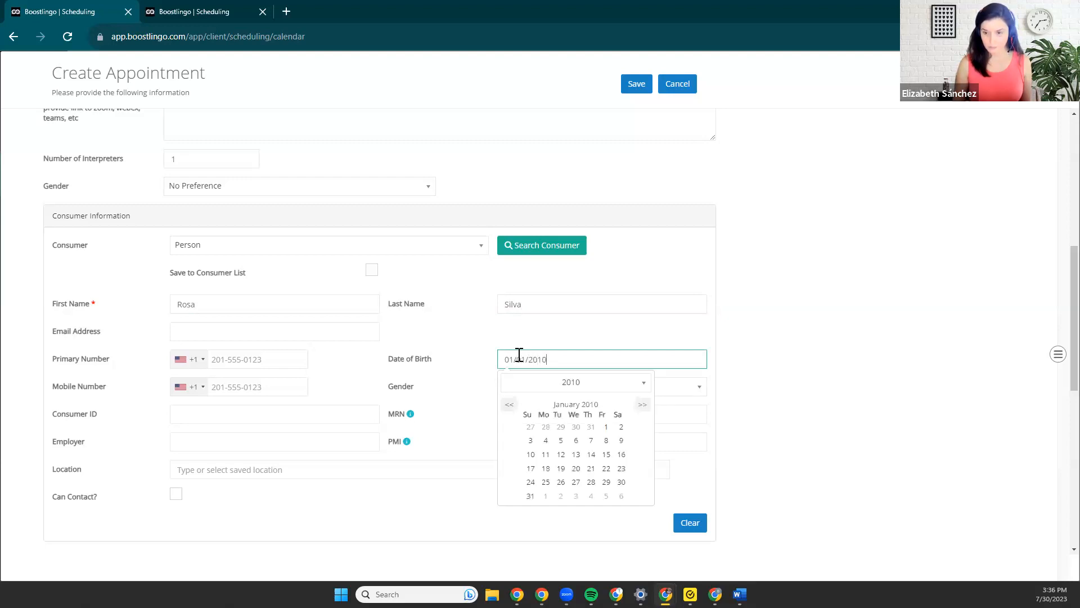
click(531, 455)
click(514, 388)
click(513, 415)
Fill in the consumer's MRN and consumer ID using previously entered values.
click(514, 415)
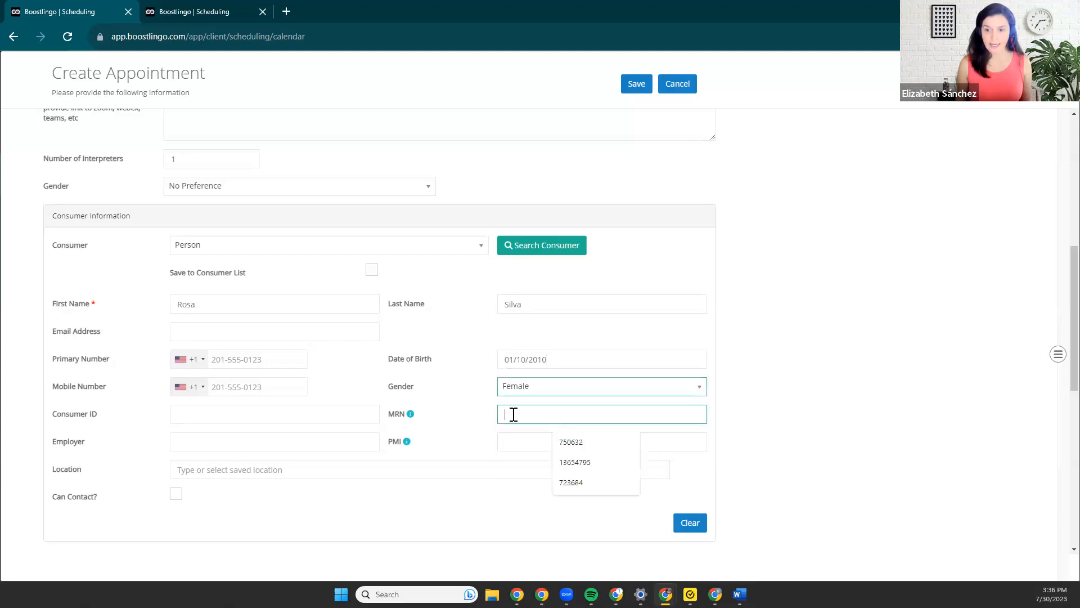
click(574, 462)
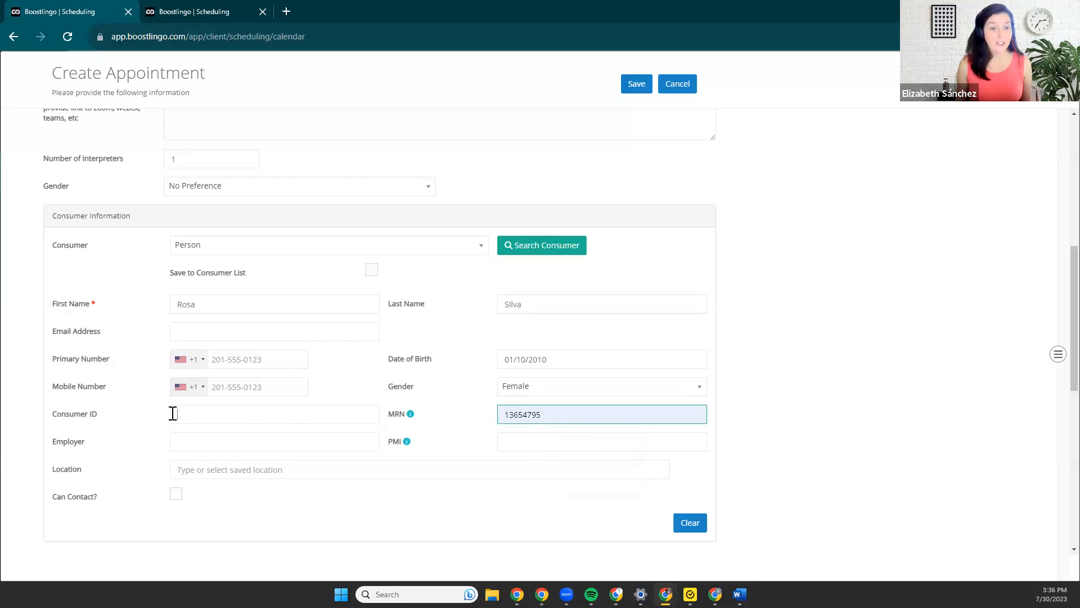
click(173, 414)
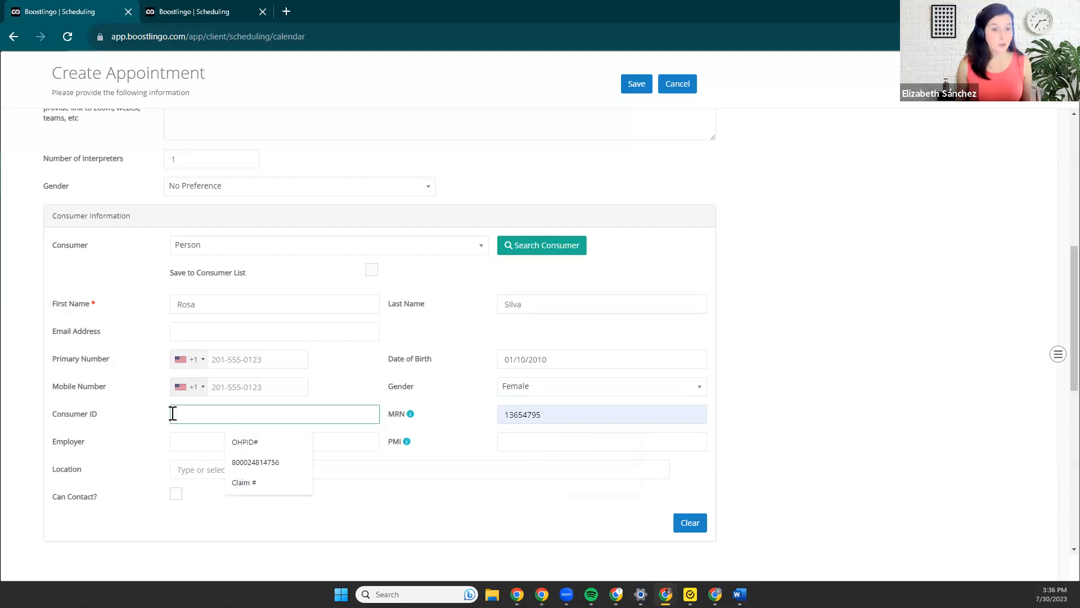
click(249, 445)
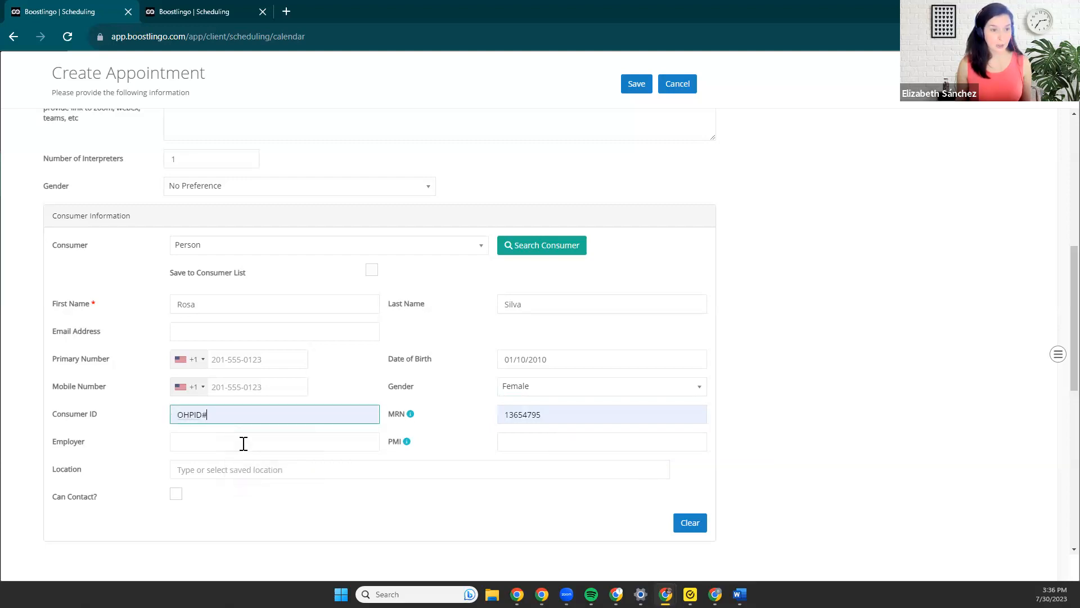
Enable saving this person to the consumer list.
scroll(244, 444, down, 1)
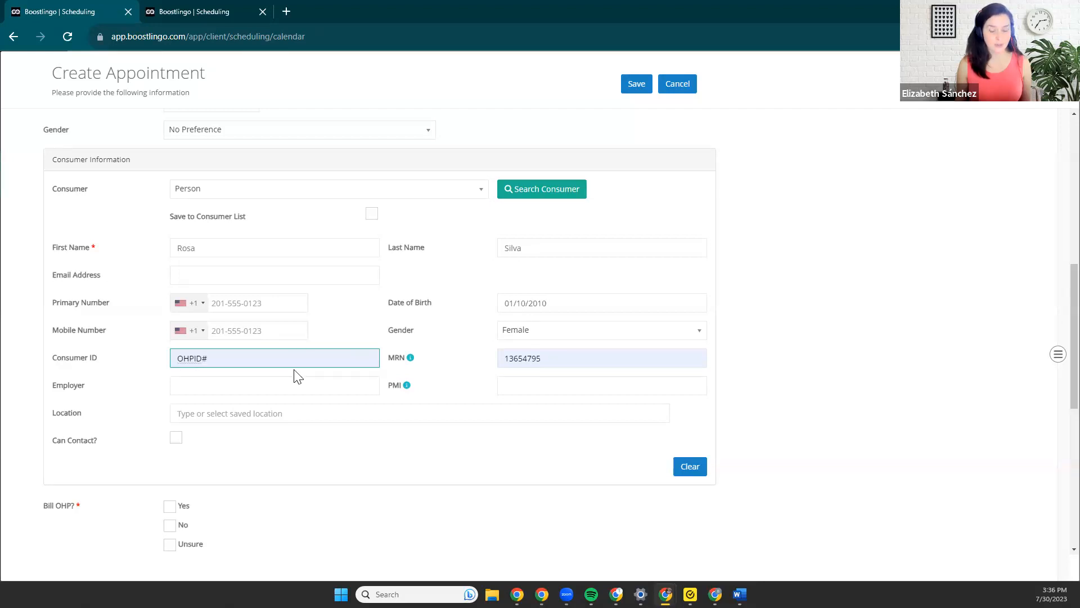
scroll(298, 376, down, 1)
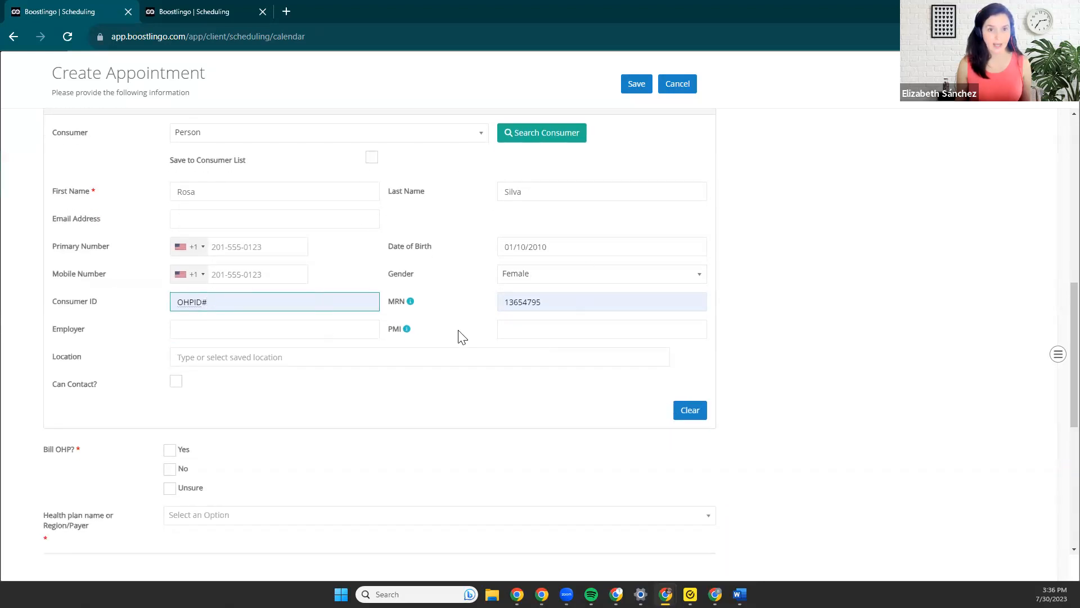
scroll(415, 352, down, 1)
scroll(417, 359, up, 2)
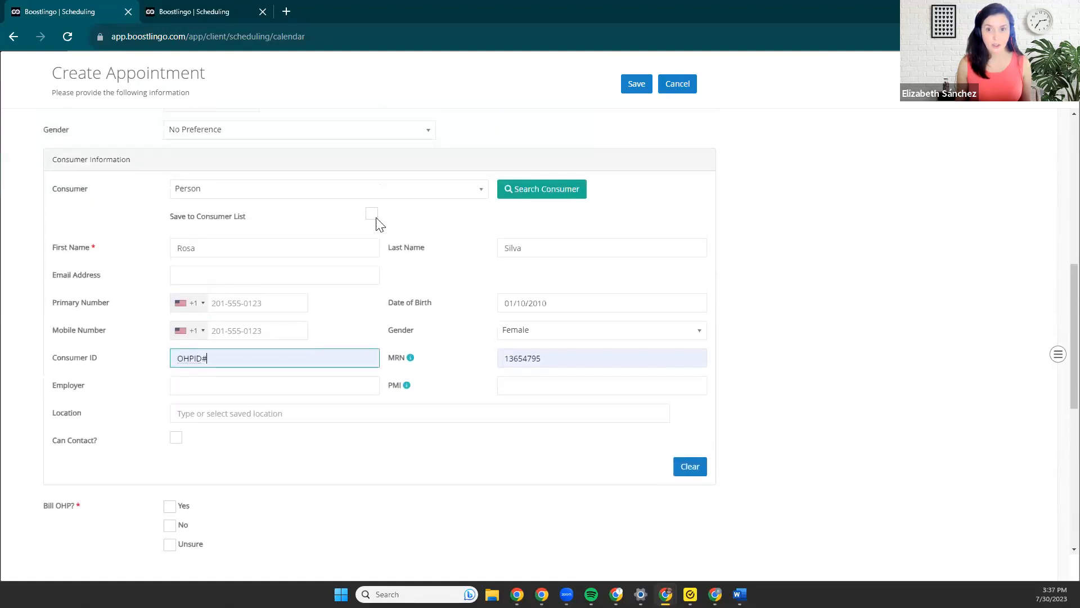
click(372, 213)
Answer Yes to billing OHP and choose PacificSource Central as the health plan name or region/payer.
scroll(350, 281, down, 5)
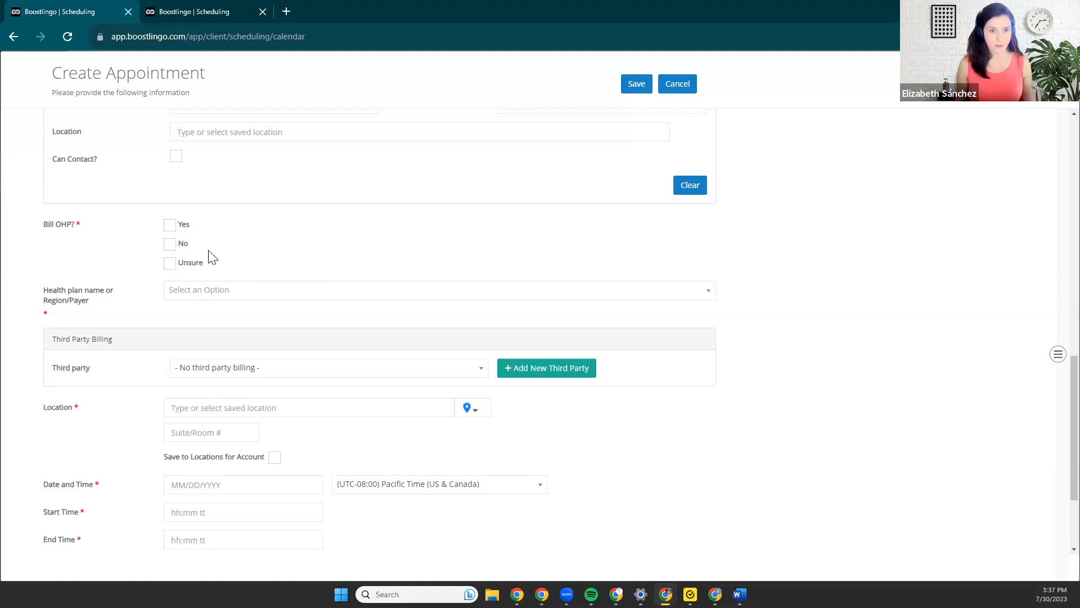
click(170, 228)
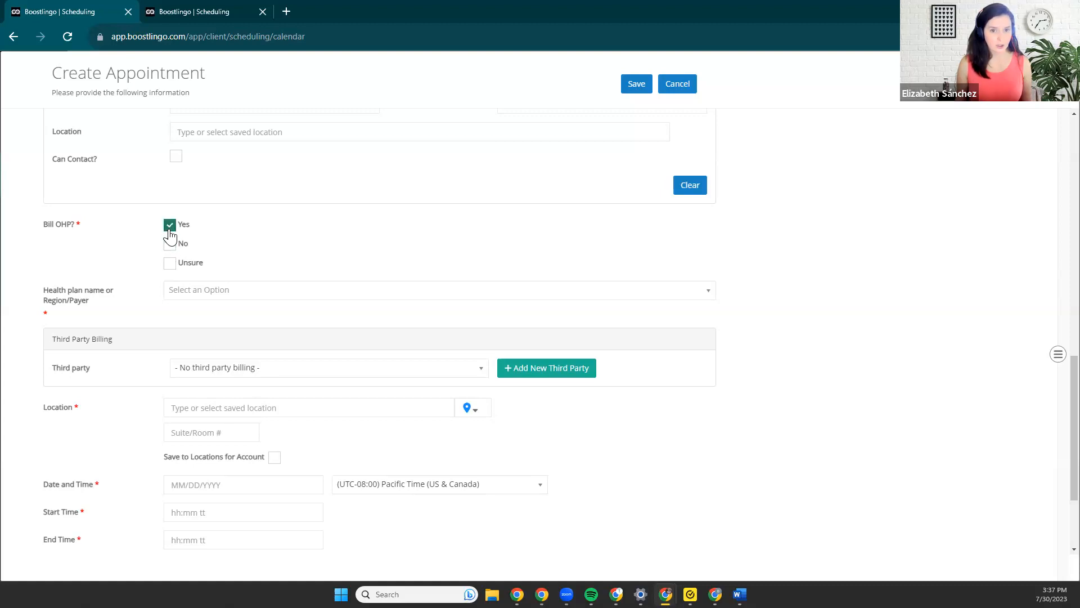
click(202, 295)
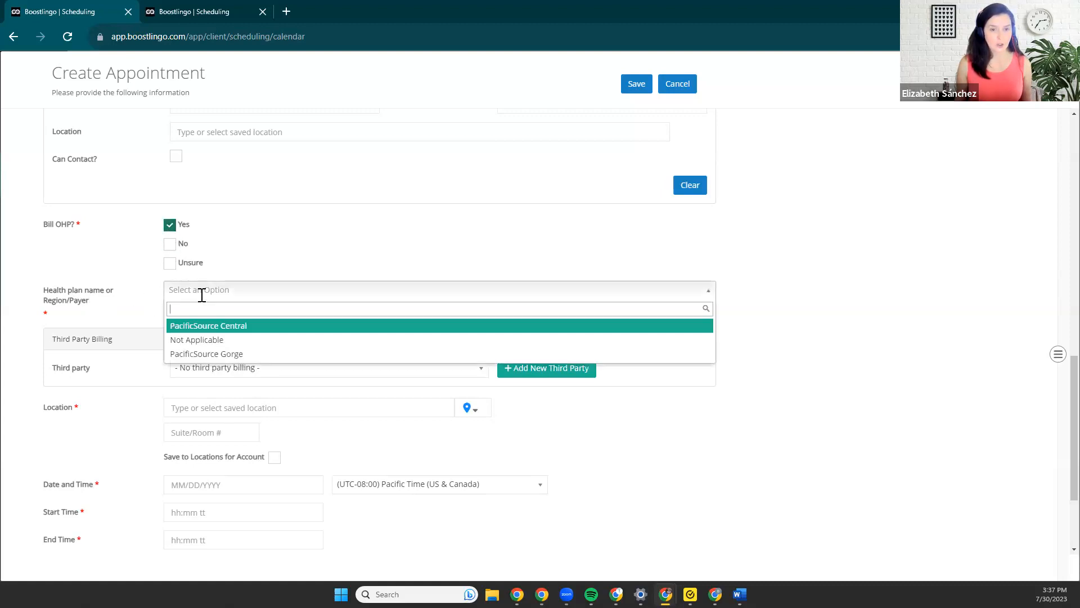
click(216, 328)
Select PacificSource Community Solutions as the third party for billing.
scroll(213, 326, down, 1)
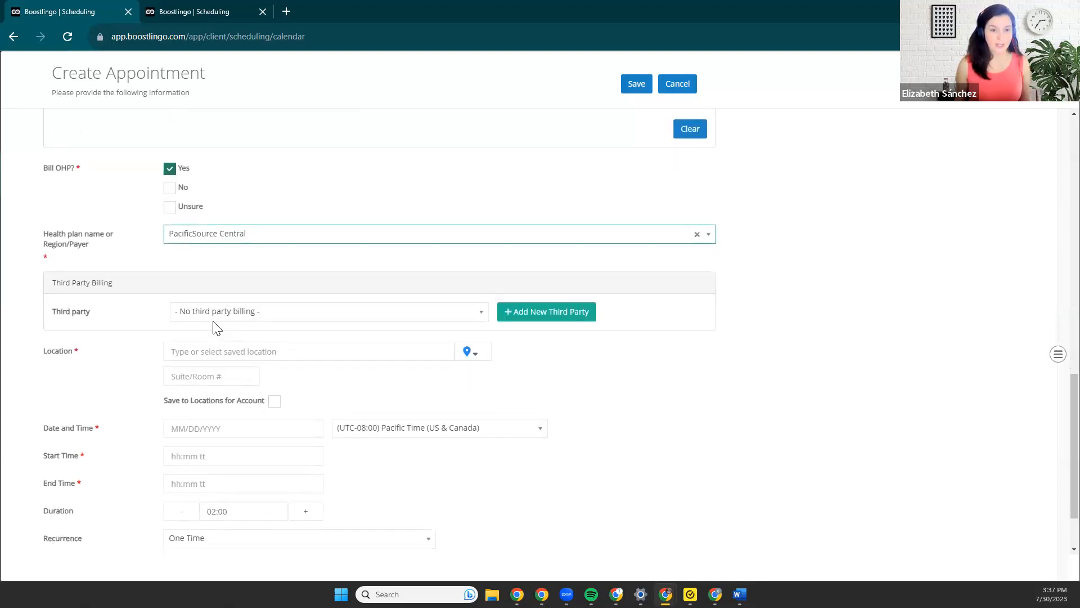
click(273, 312)
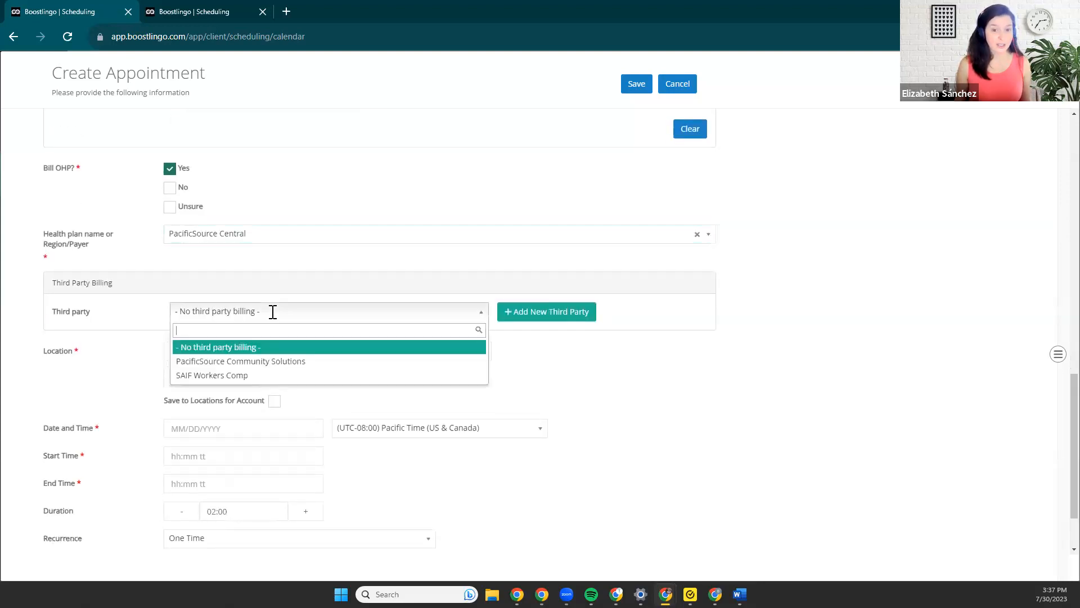
click(288, 363)
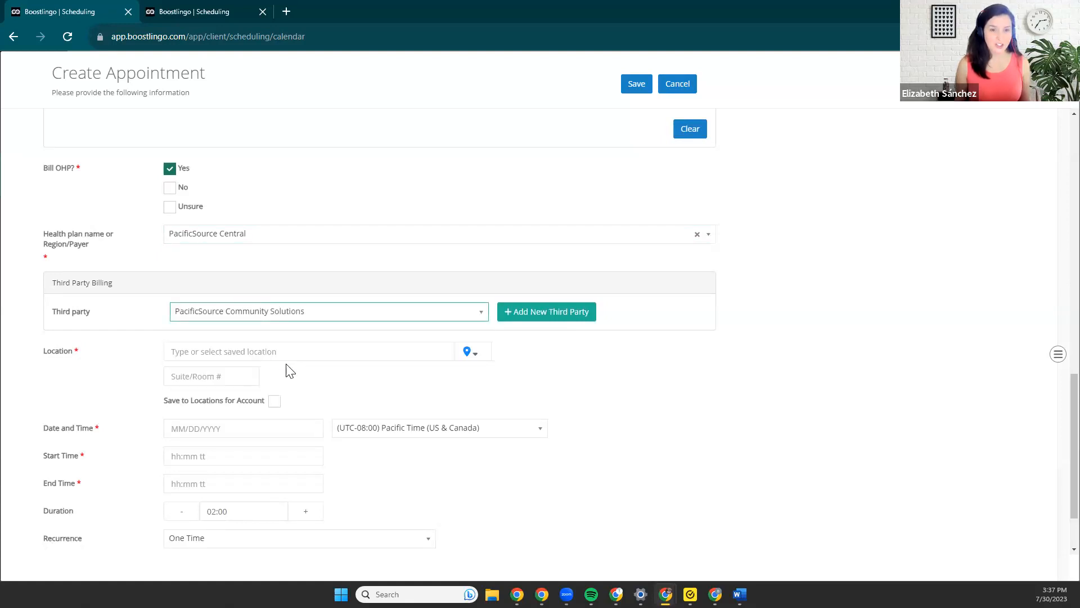
Choose the saved Wall st site in Bend as the appointment location.
scroll(180, 173, up, 2)
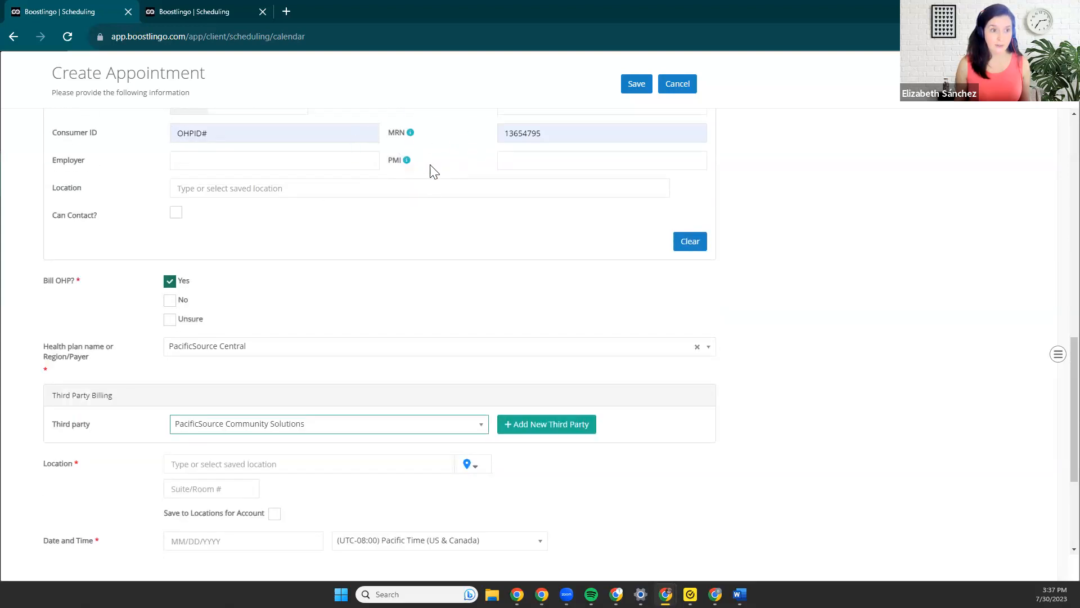
scroll(394, 186, up, 2)
scroll(430, 260, down, 2)
scroll(282, 366, down, 1)
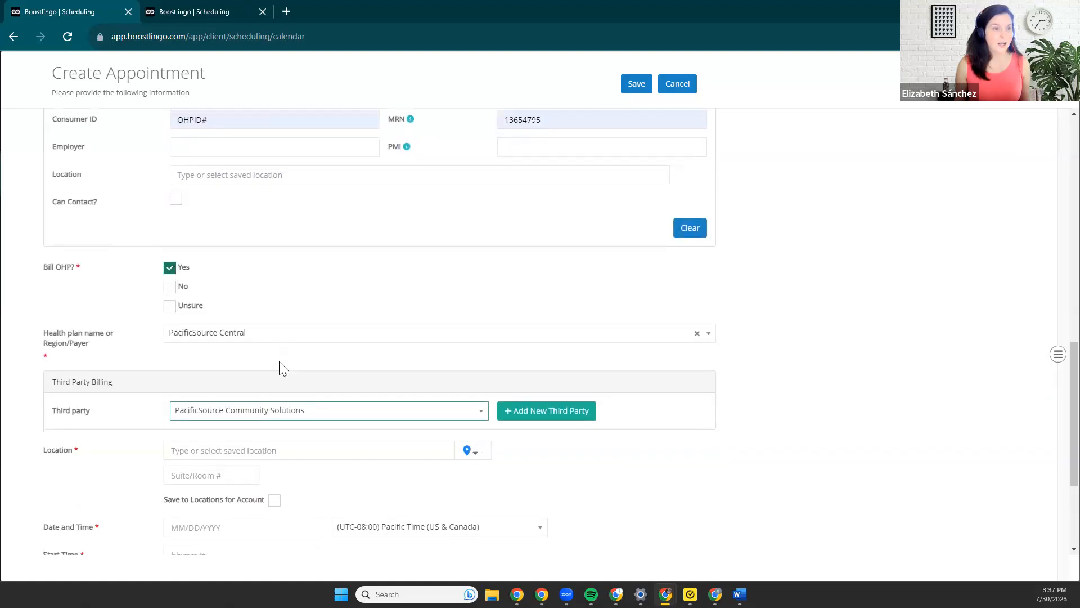
scroll(281, 360, down, 2)
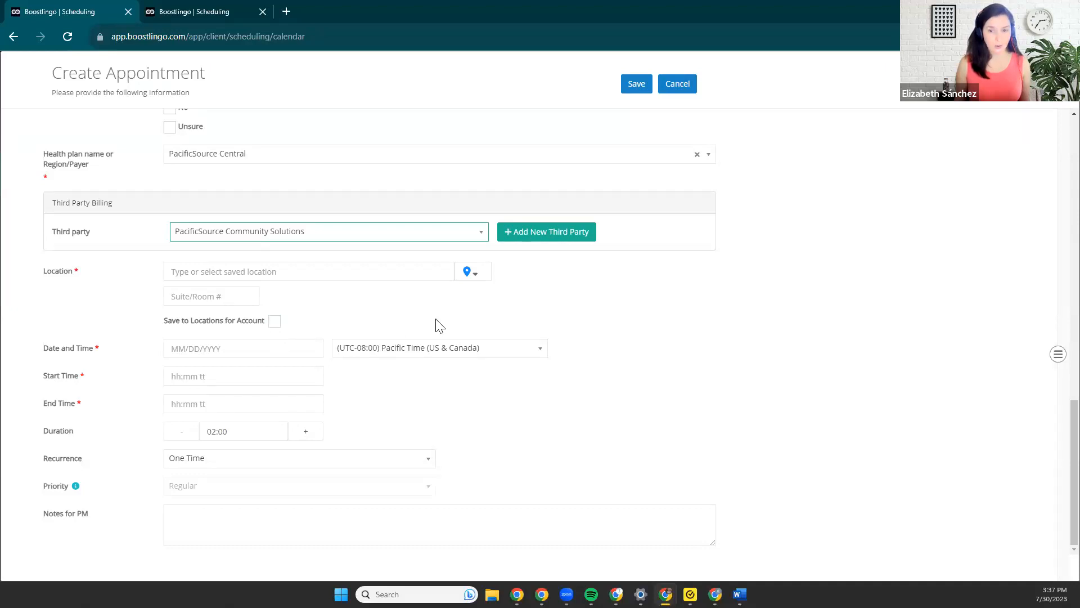
click(467, 272)
click(235, 309)
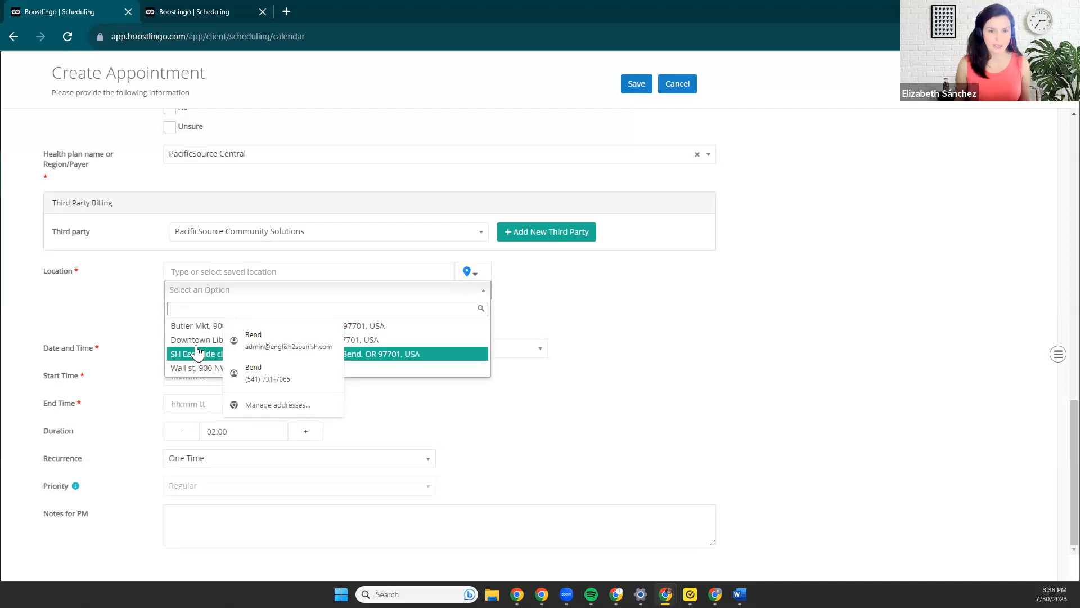
click(189, 369)
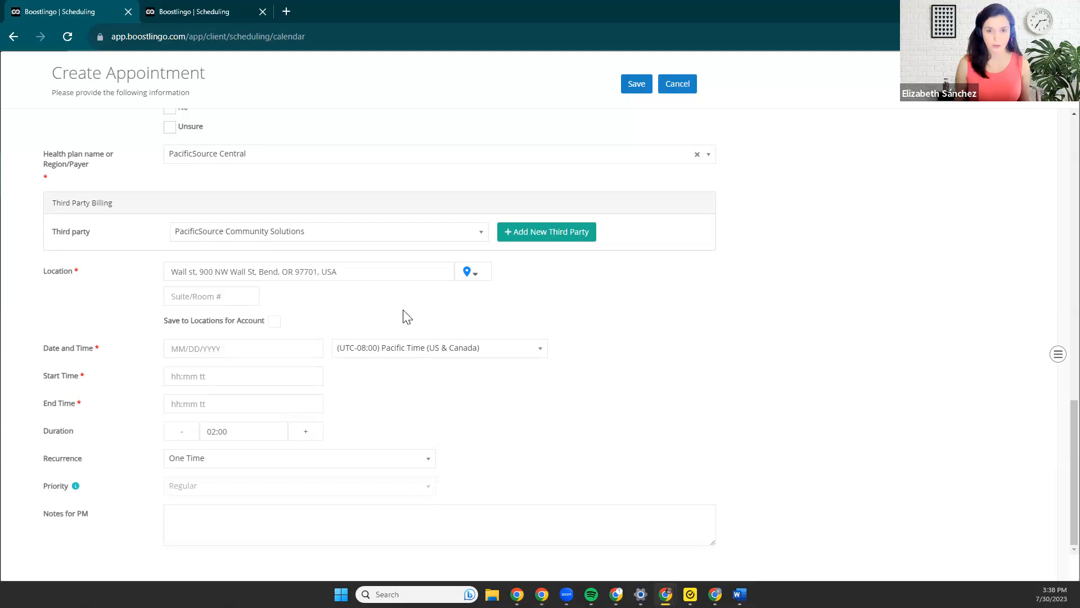
Set the appointment date to 08/22/2023 and the start time to 12:45 PM.
click(193, 348)
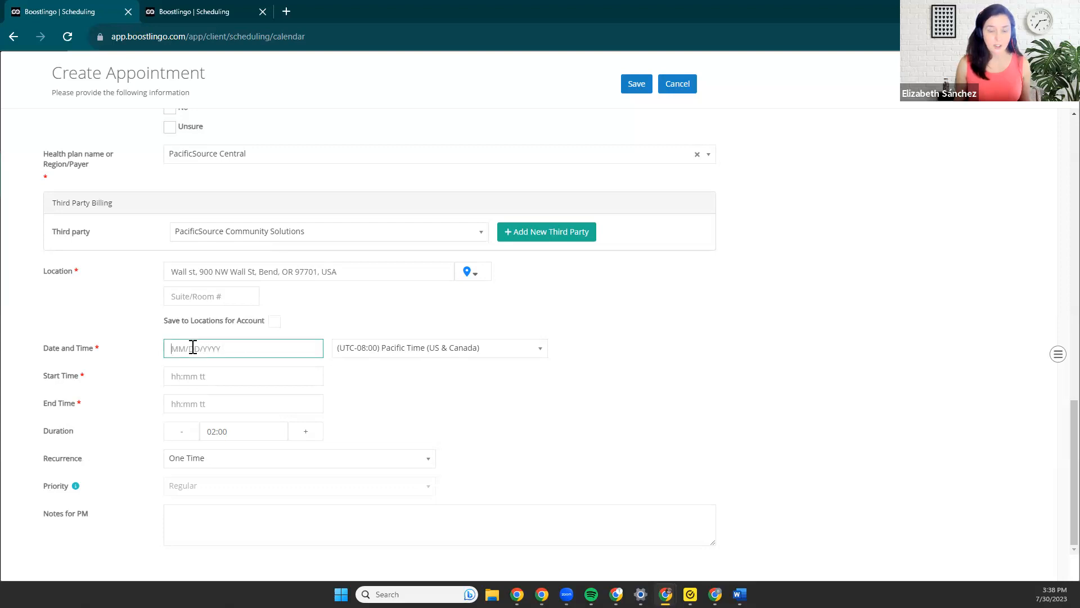
click(308, 375)
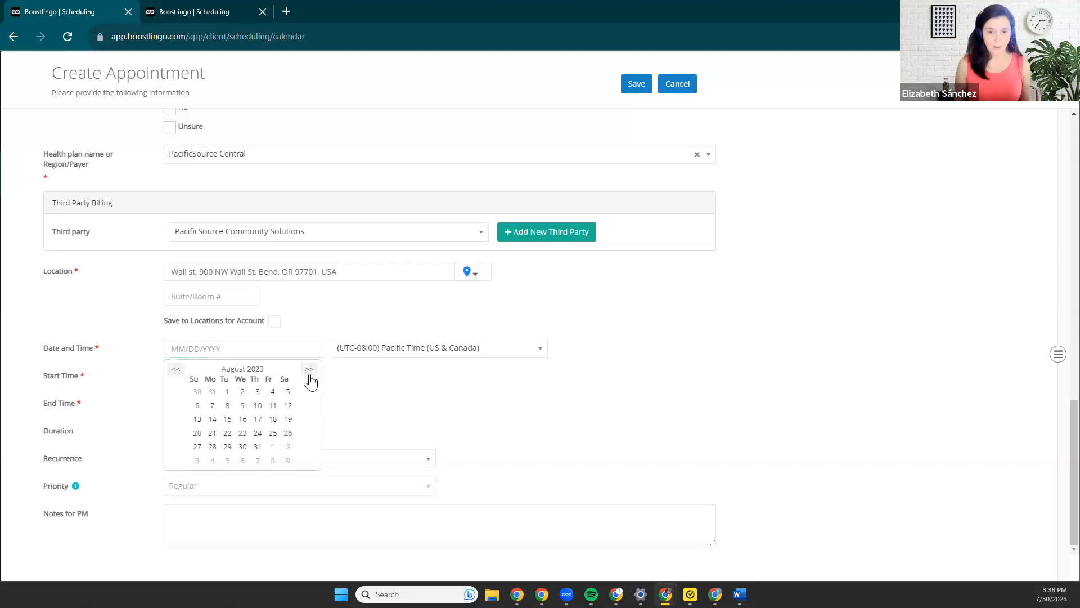
click(226, 434)
click(254, 378)
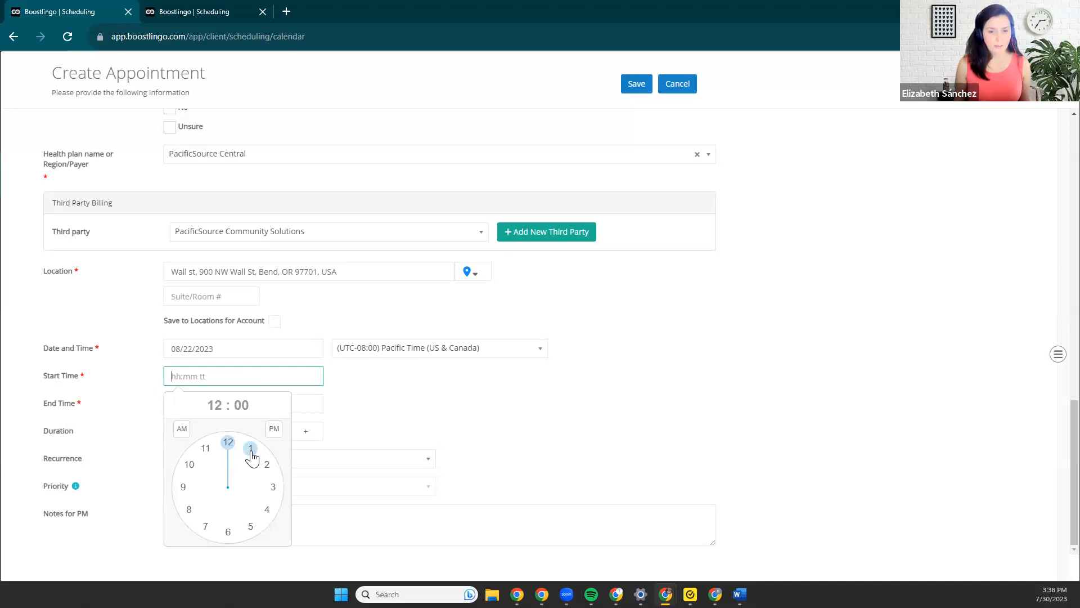
click(228, 443)
click(183, 486)
click(274, 429)
click(391, 407)
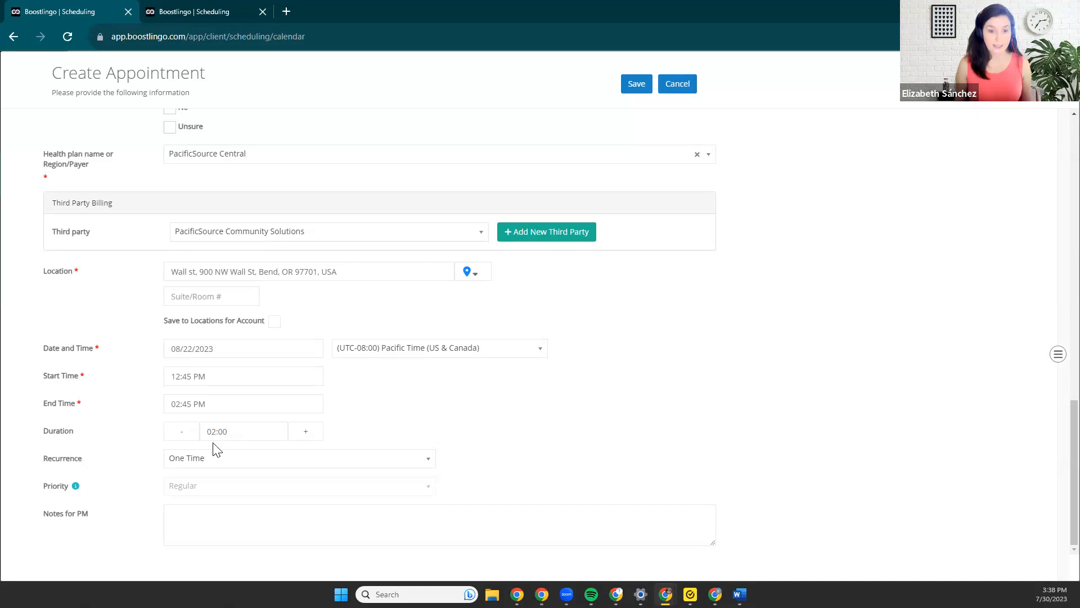
Shorten the appointment duration to 01:15 and activate the Notes for PM field.
click(190, 437)
click(189, 437)
click(189, 437)
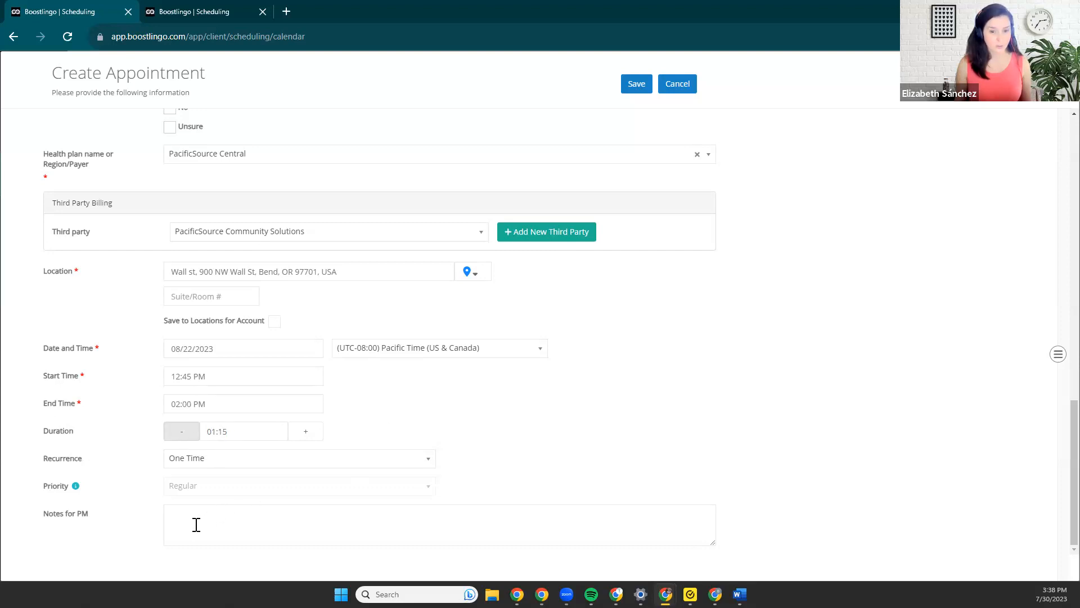
drag(97, 518, 44, 520)
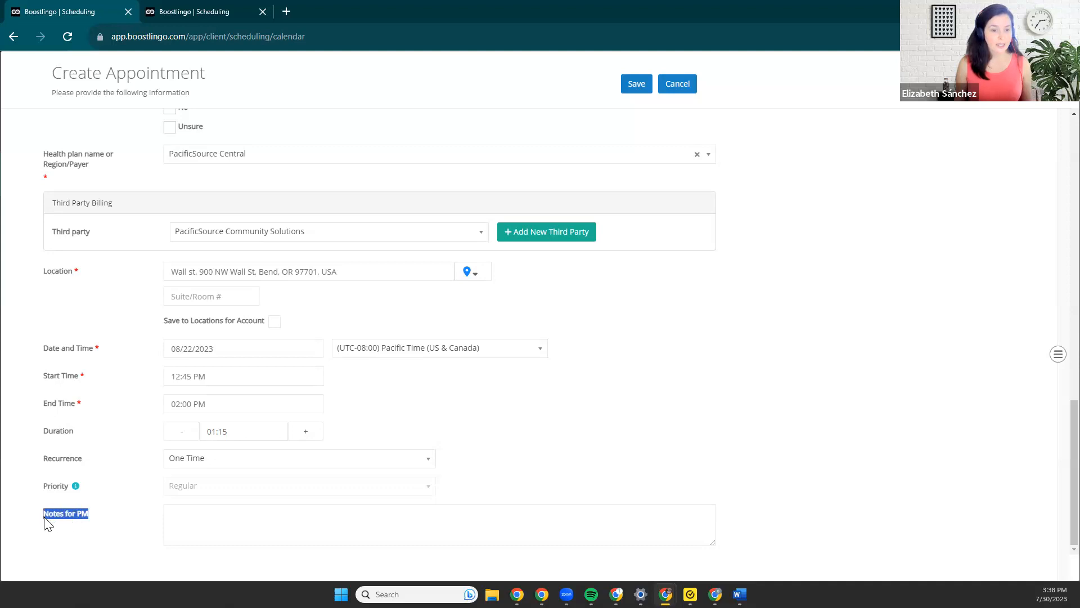
click(227, 533)
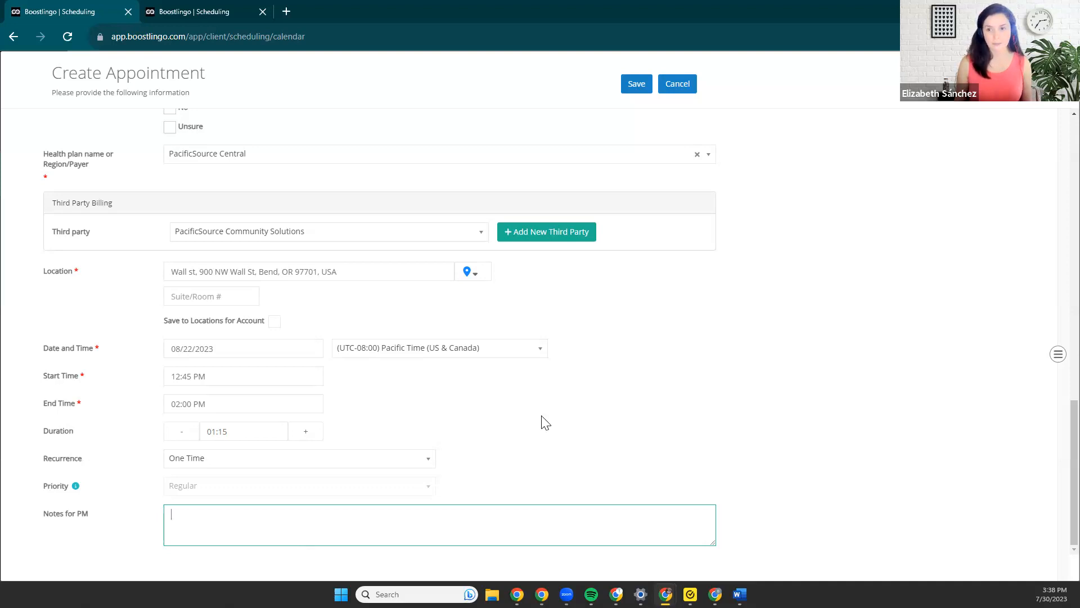
Try to save the appointment with the entered information.
scroll(567, 437, up, 3)
scroll(567, 438, up, 10)
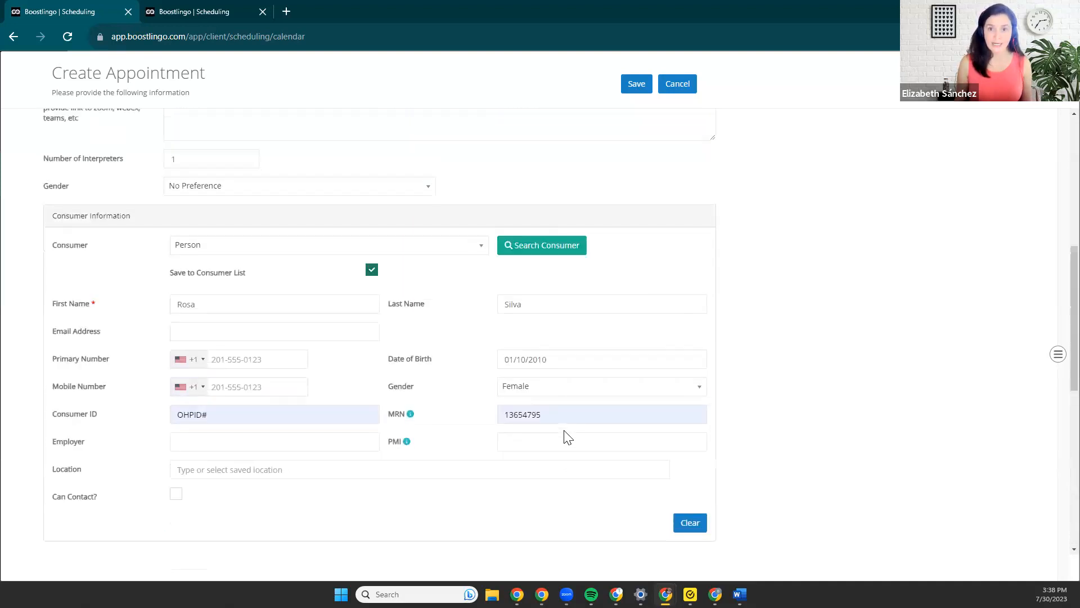
click(636, 83)
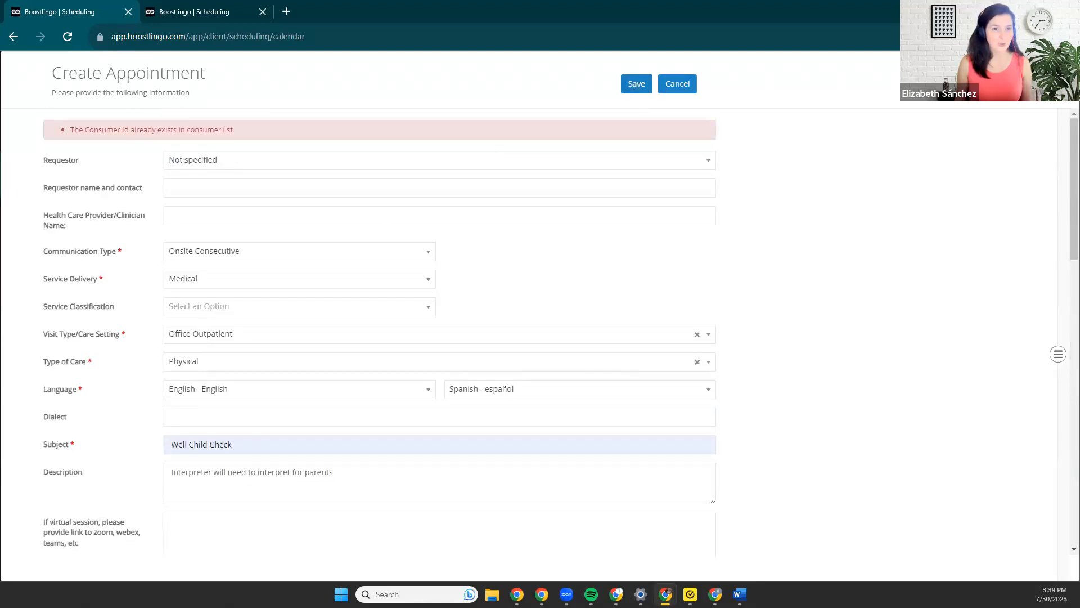
Clear the consumer ID and the MRN from the consumer information.
scroll(293, 285, down, 8)
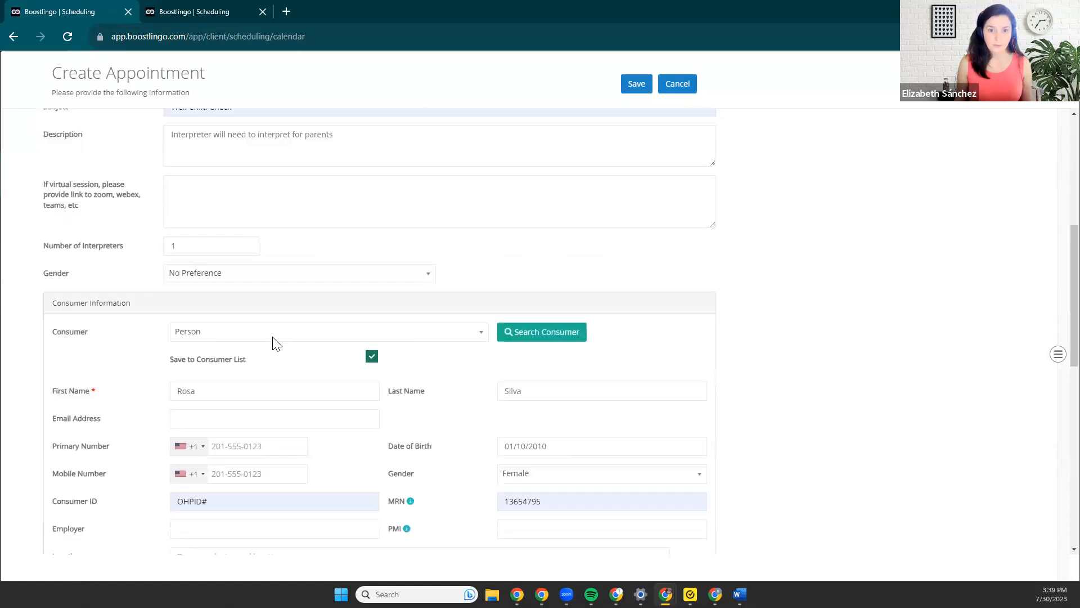
drag(243, 393, 175, 390)
key(BackSpace)
click(529, 278)
click(541, 388)
key(ctrl+a)
key(BackSpace)
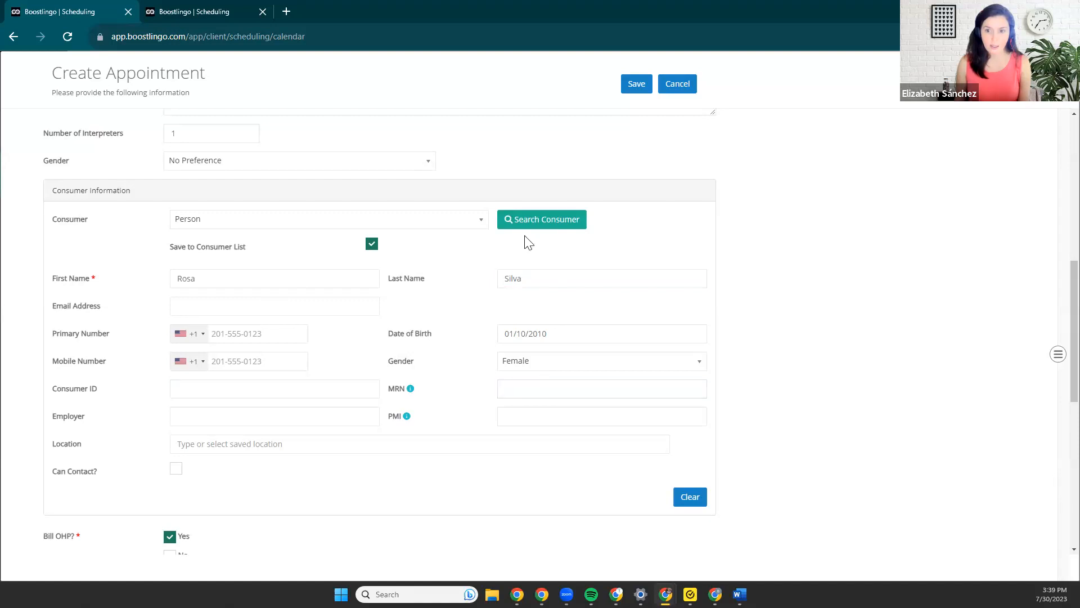
Save the new appointment and open it in the appointment viewer.
click(634, 84)
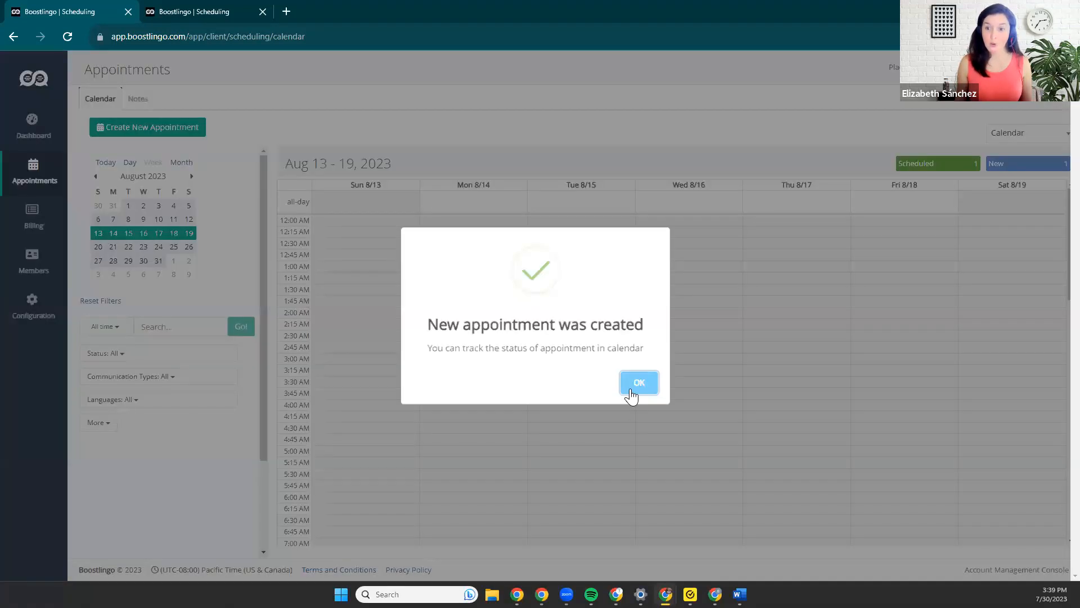
click(629, 391)
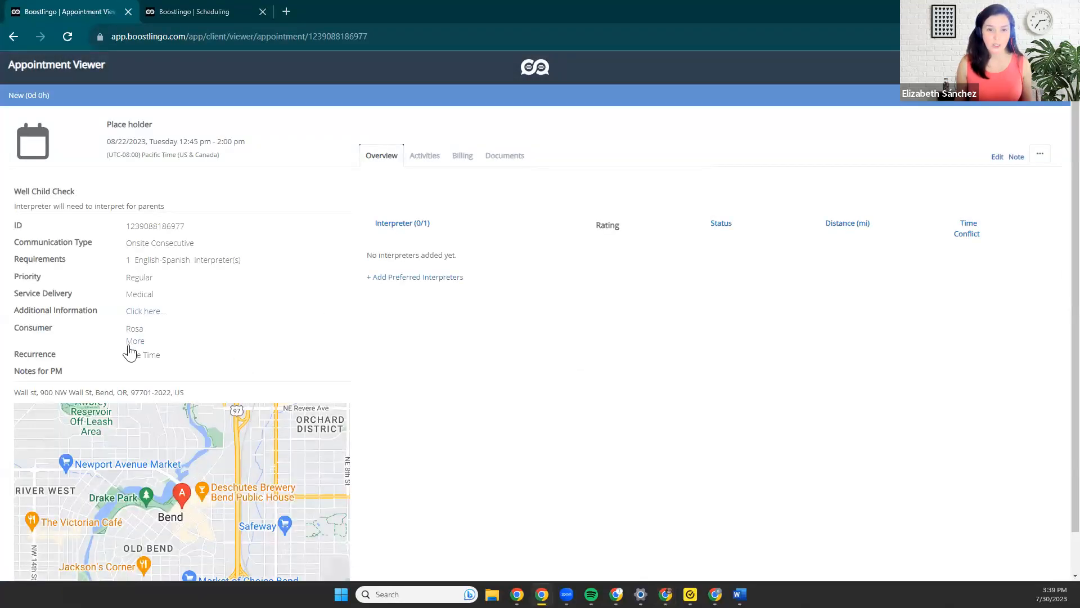
Review the appointment's full consumer details and its additional information, closing each one after viewing.
click(135, 341)
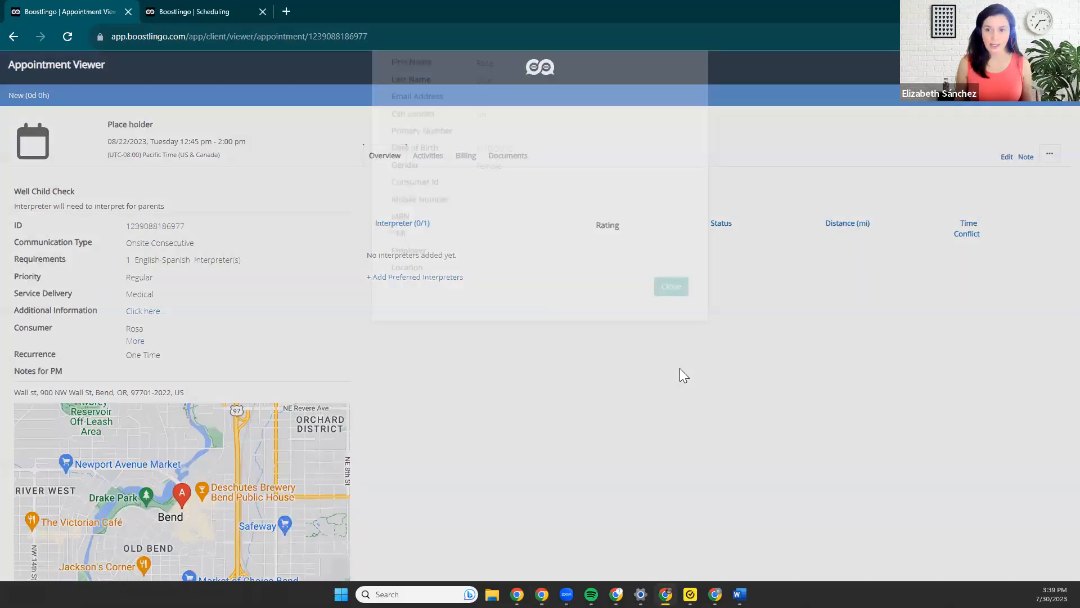
click(672, 353)
click(143, 313)
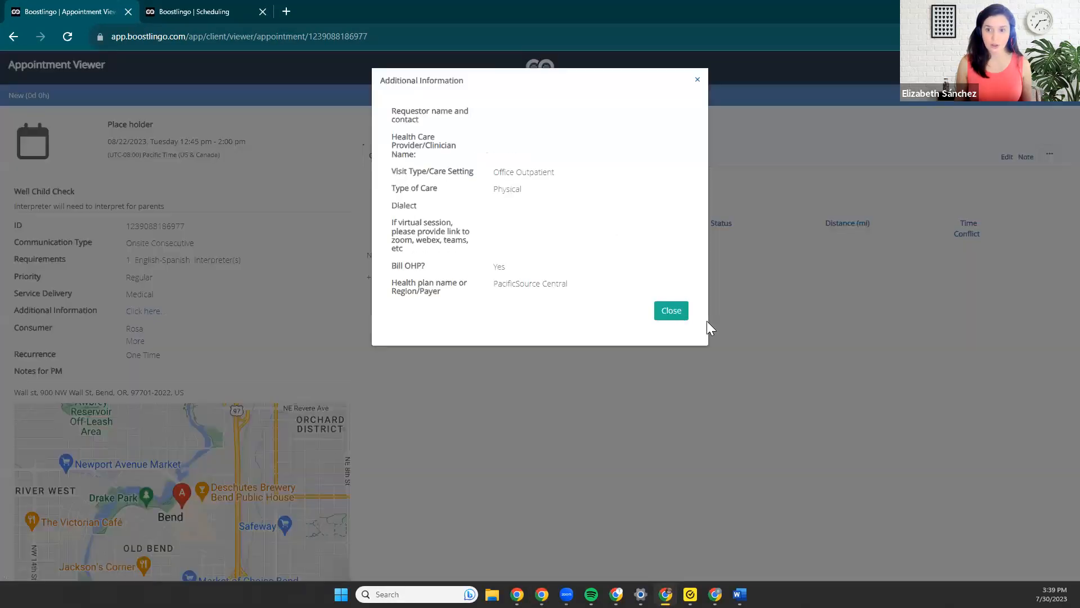
click(671, 315)
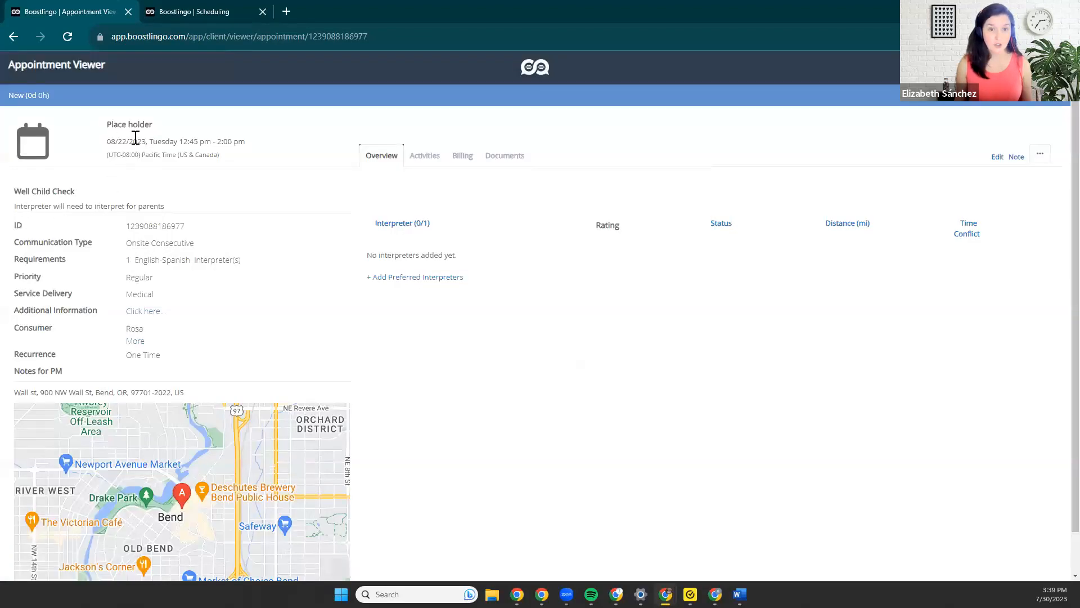
Open the appointment for editing, close it without updating, and check which further actions are available for it.
click(996, 159)
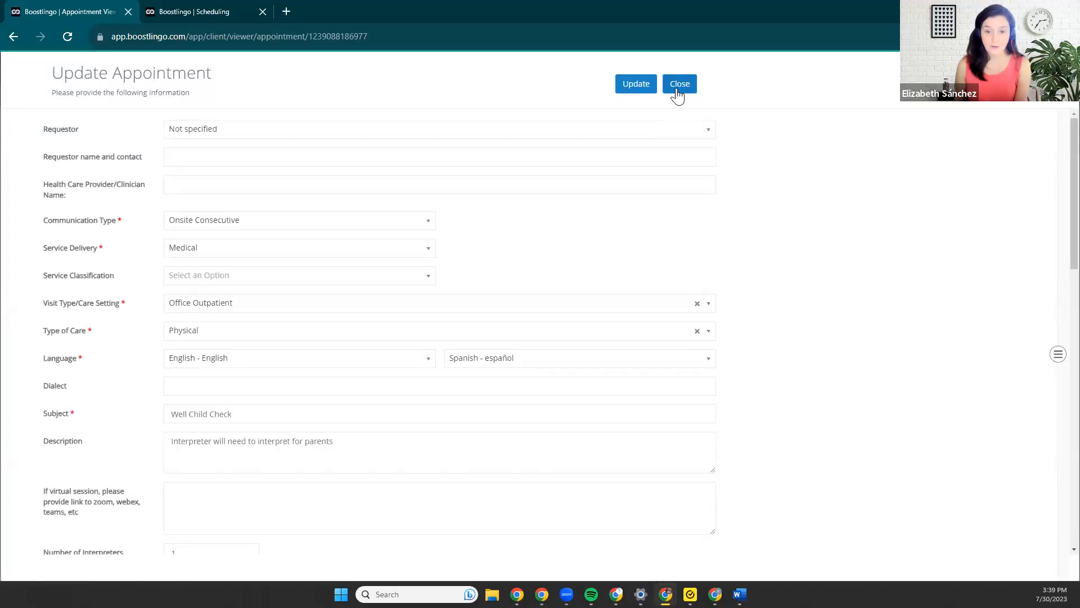
click(678, 91)
click(629, 376)
click(1040, 153)
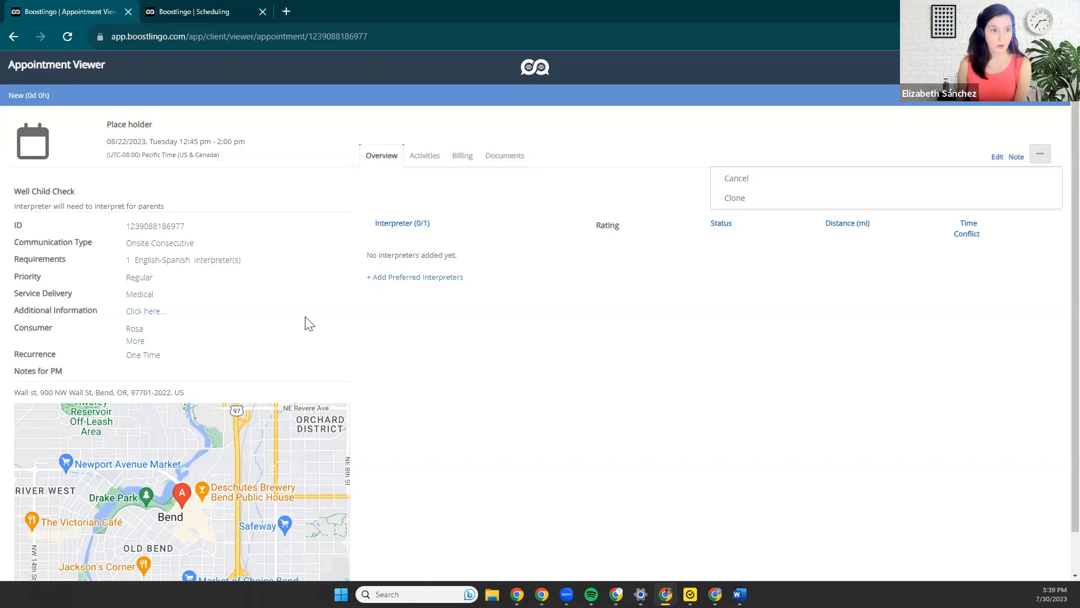
click(1007, 128)
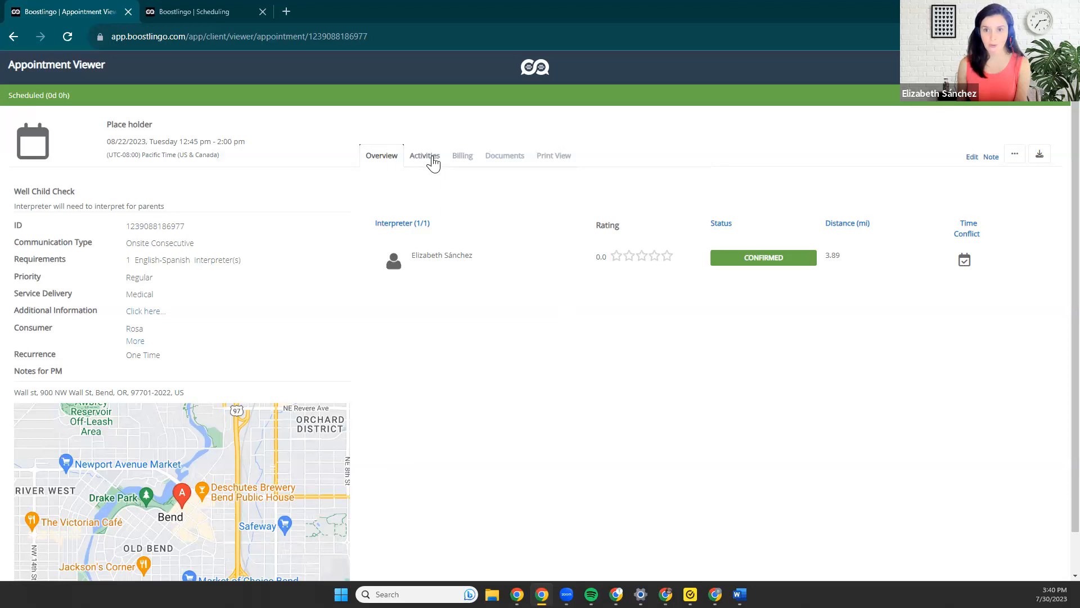
Review the appointment's activity history, return to its overview, and close the appointment viewer.
click(433, 160)
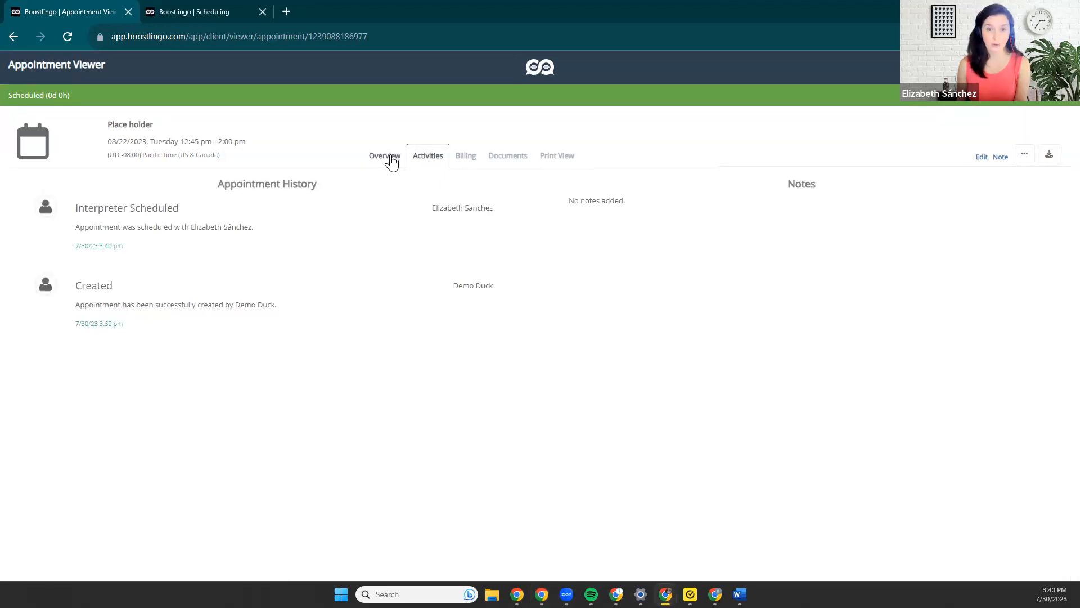
click(390, 158)
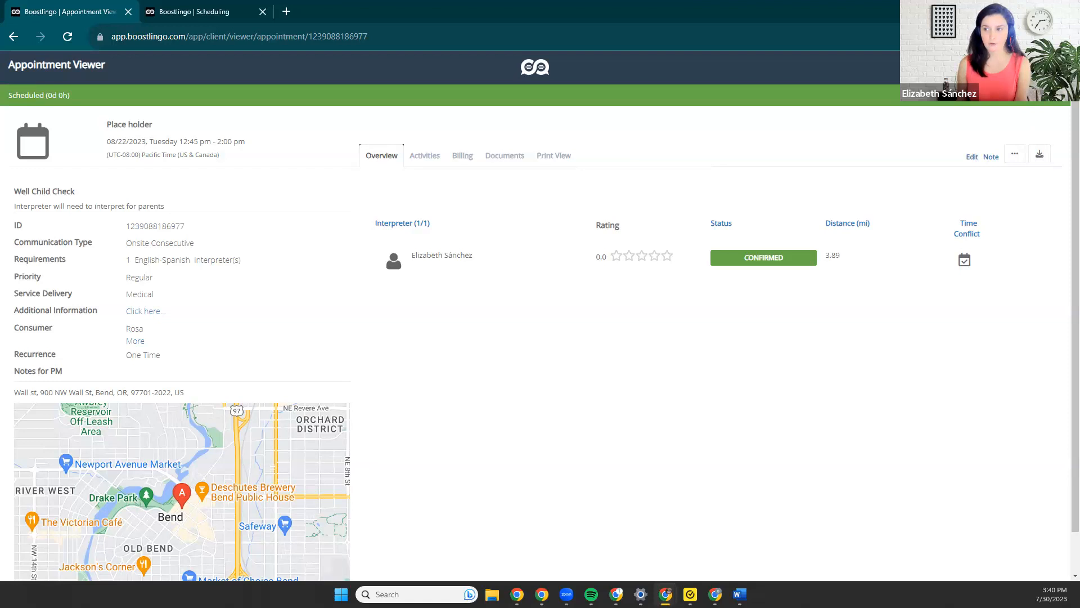
click(1056, 66)
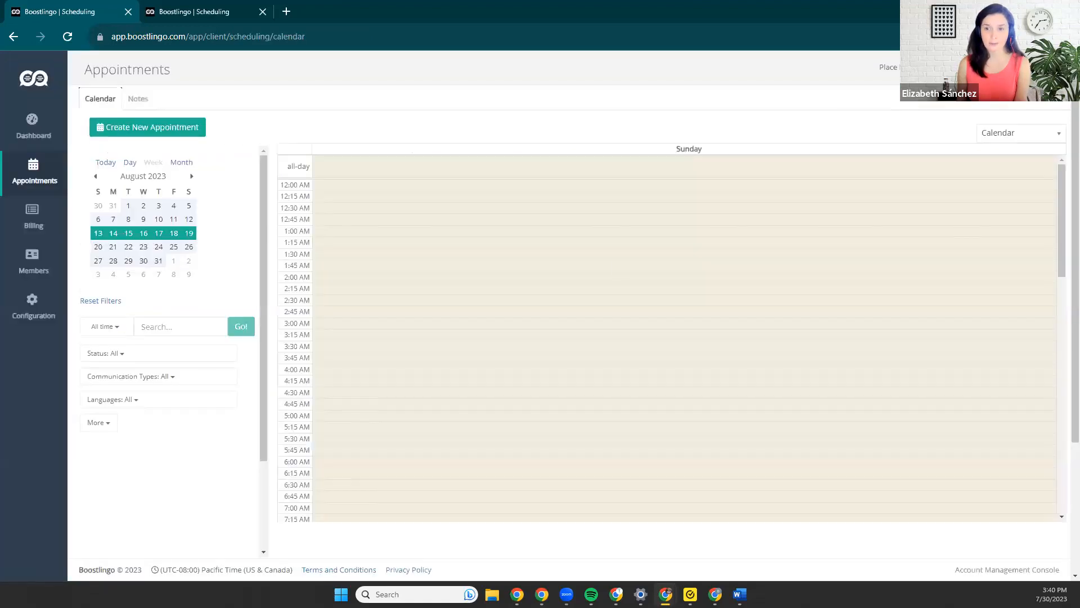
Show the week of August 20–26, 2023, view its appointments in Tabular format, and return to the Calendar view.
click(99, 247)
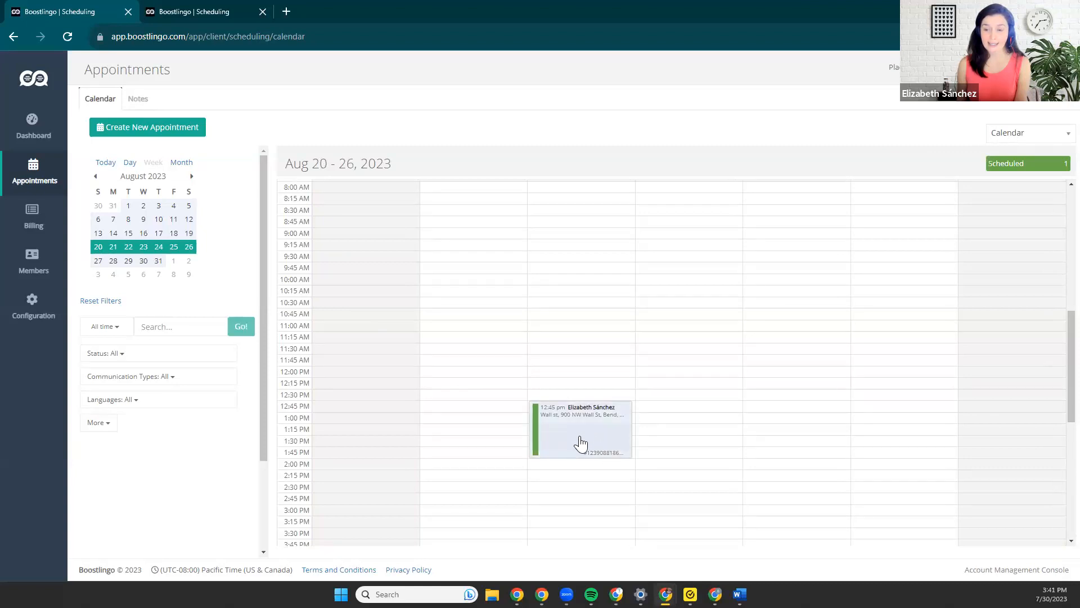
click(1040, 134)
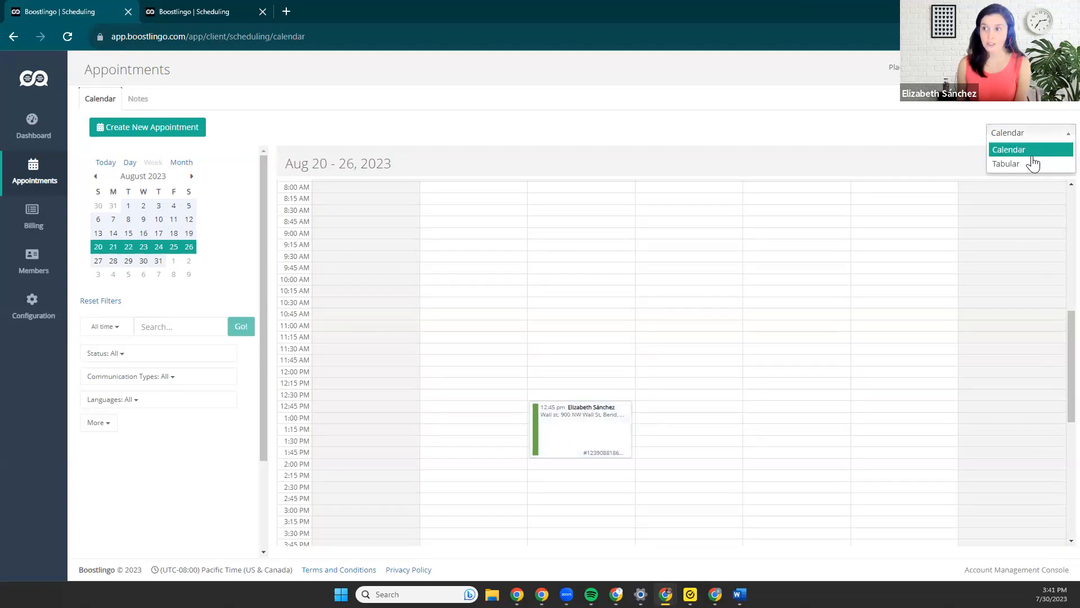
click(1030, 164)
click(1028, 135)
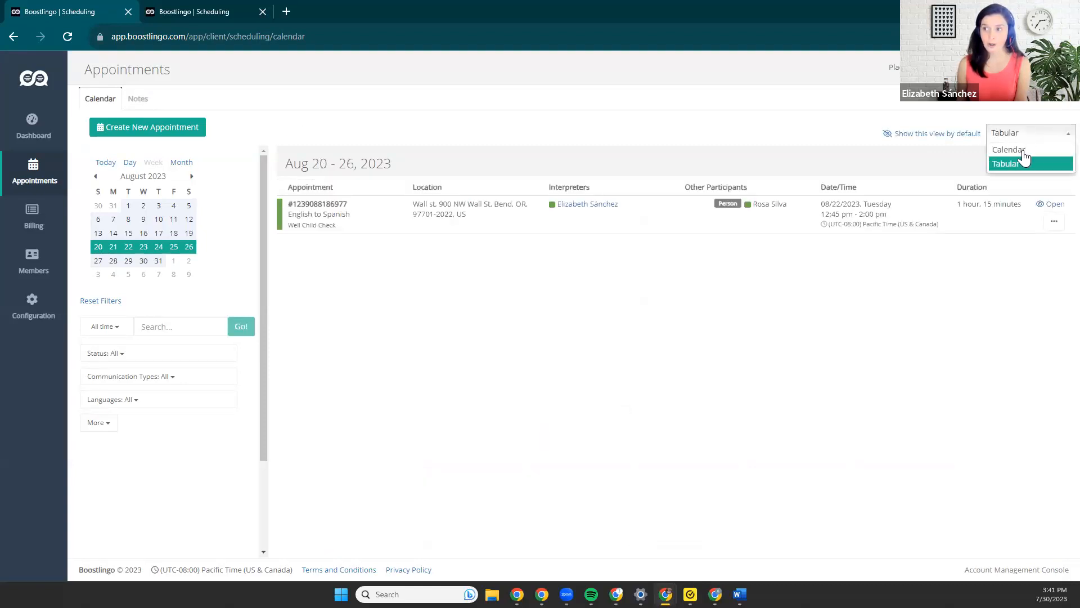
click(1023, 150)
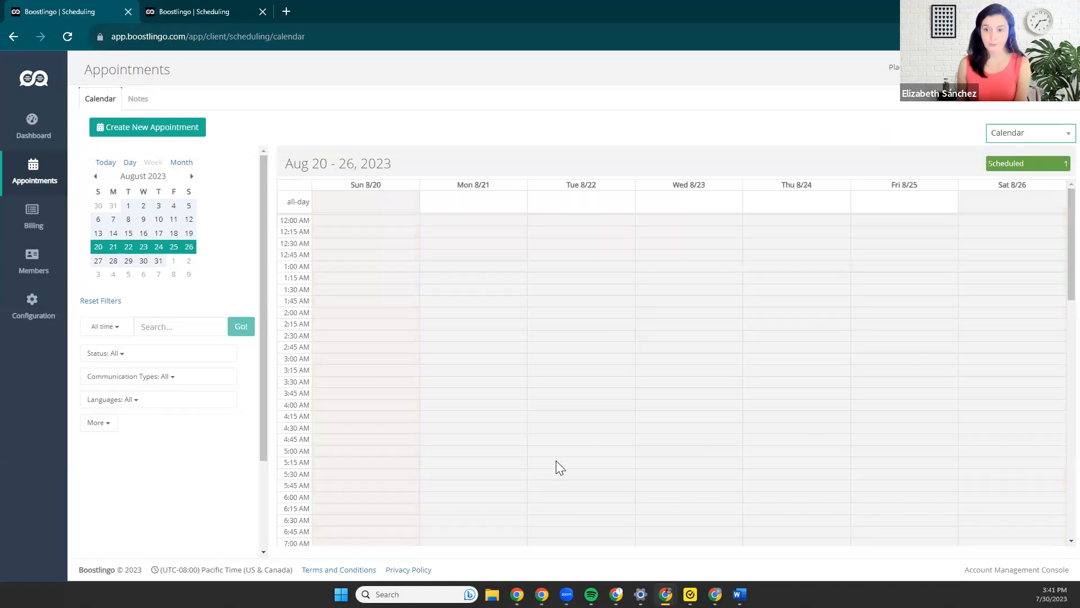
Find the 12:45 pm appointment on Tuesday 8/22 in the weekly calendar and open it in the appointment viewer.
scroll(557, 461, down, 4)
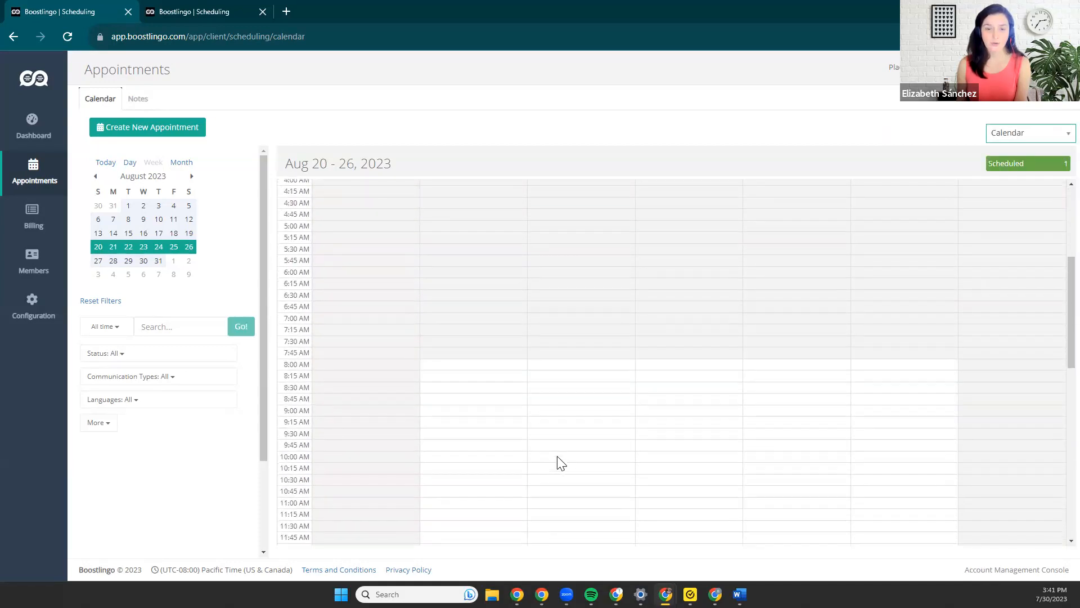
scroll(561, 463, up, 4)
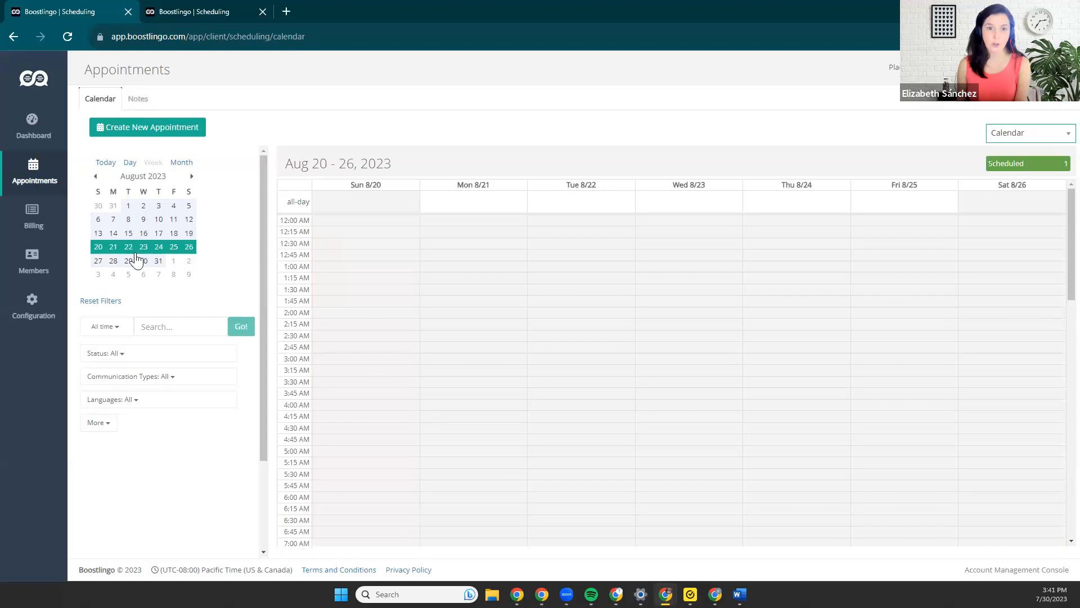
scroll(637, 397, down, 3)
scroll(637, 397, down, 5)
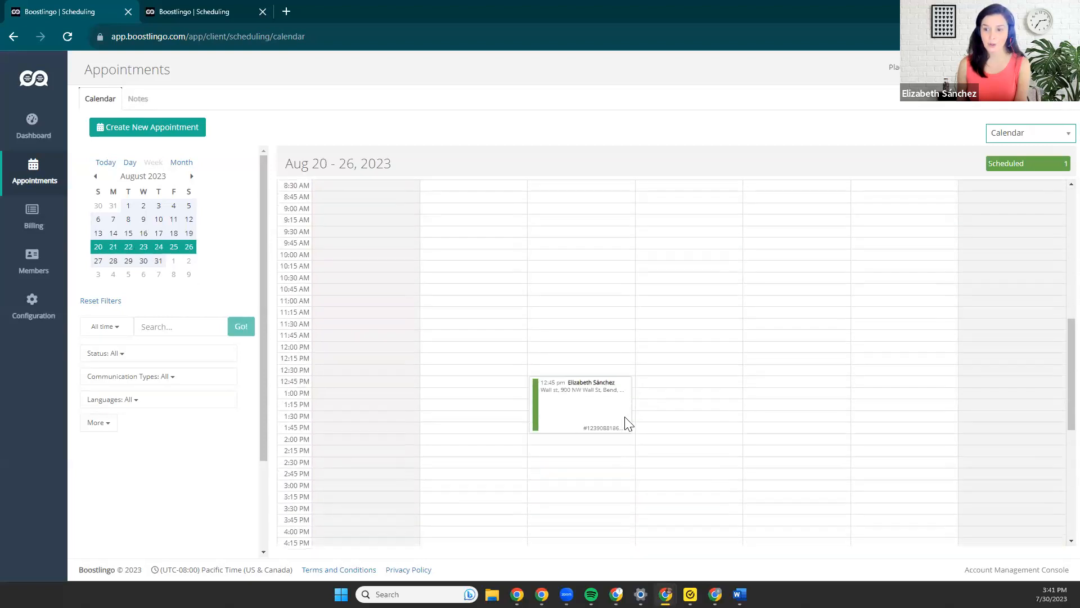
click(557, 405)
click(497, 397)
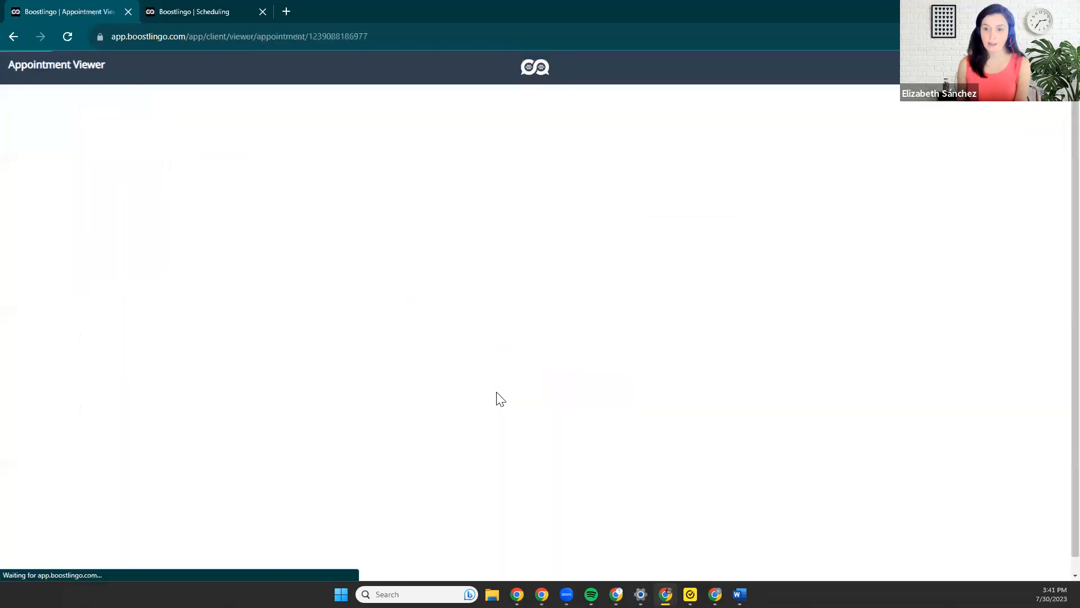
Cancel the appointment with the reason "Not necessary now" and the other reason "was cancelled by pt".
click(1014, 156)
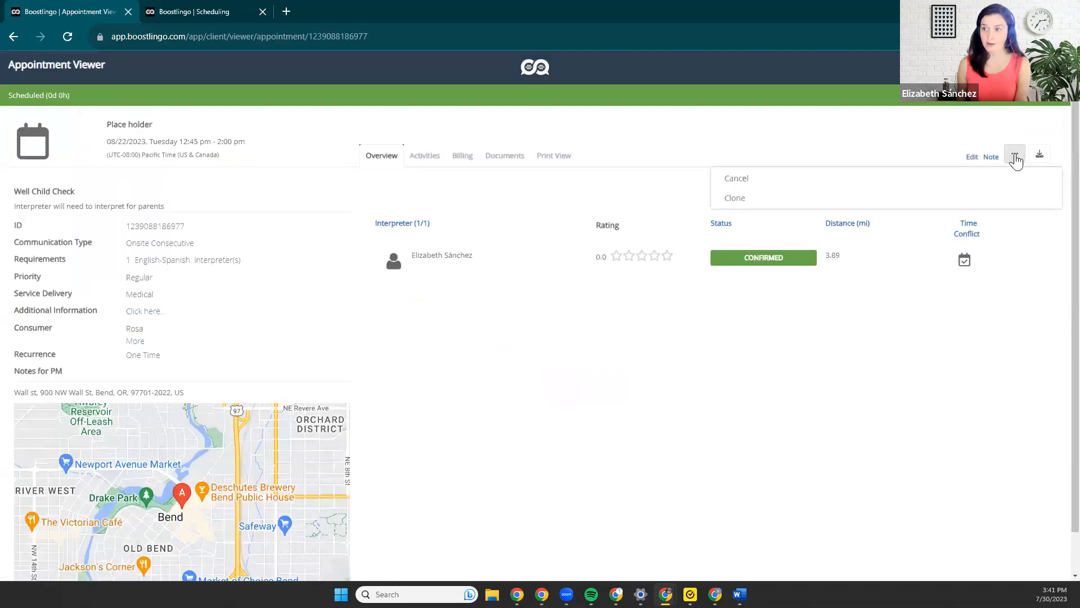
click(773, 184)
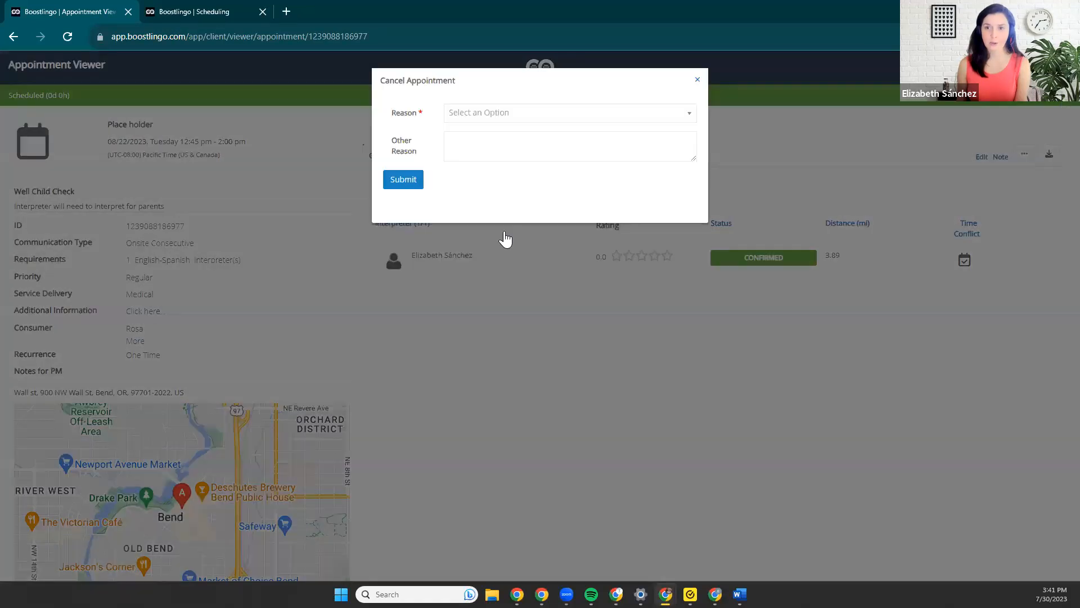
click(570, 113)
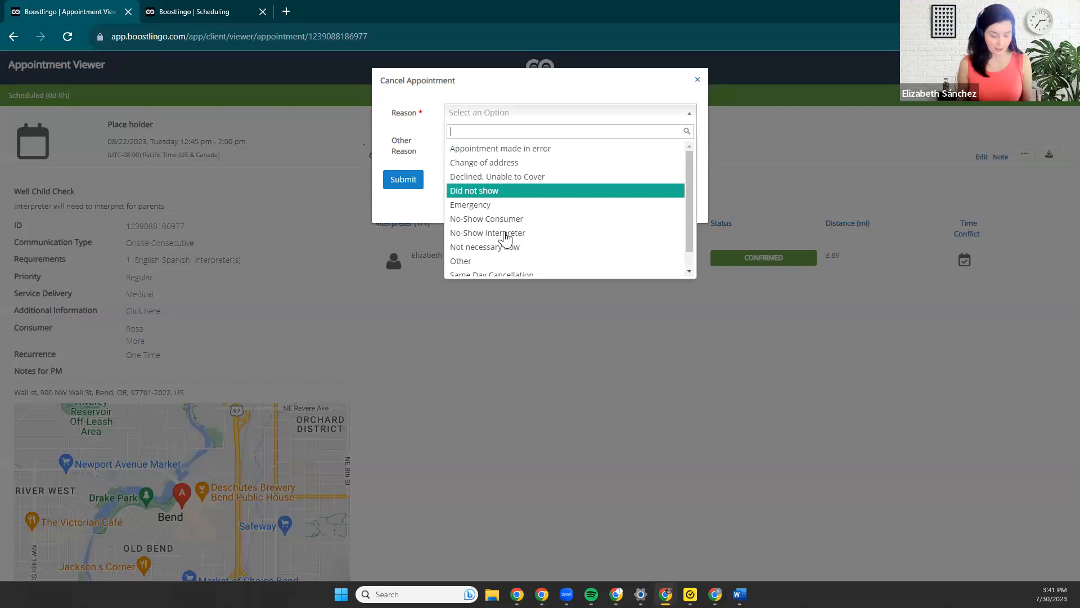
scroll(503, 234, down, 1)
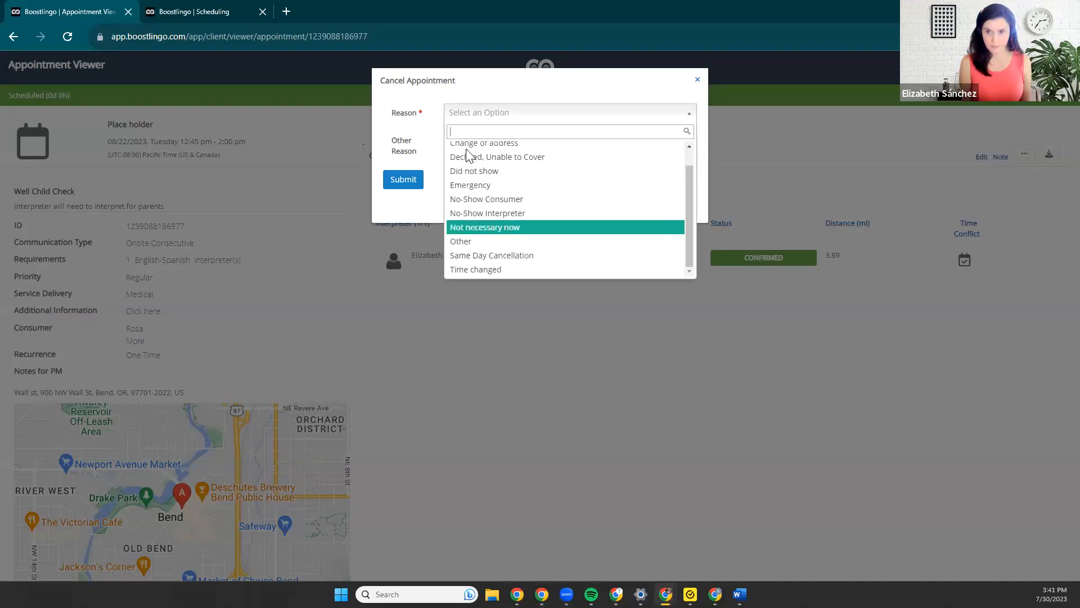
key(Return)
click(468, 155)
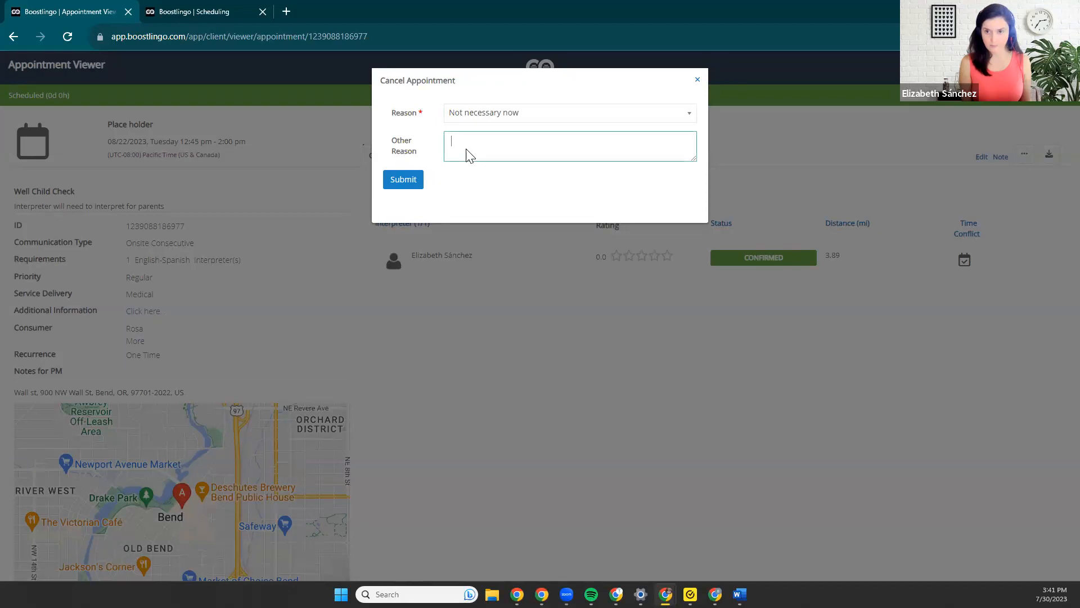
text(was cancelled by pt)
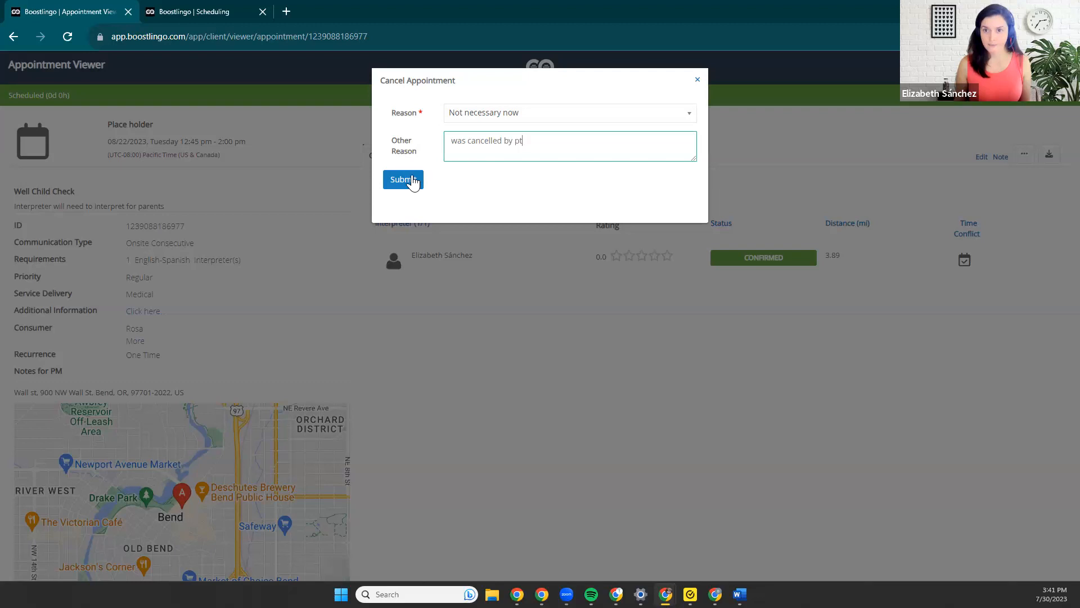
click(413, 180)
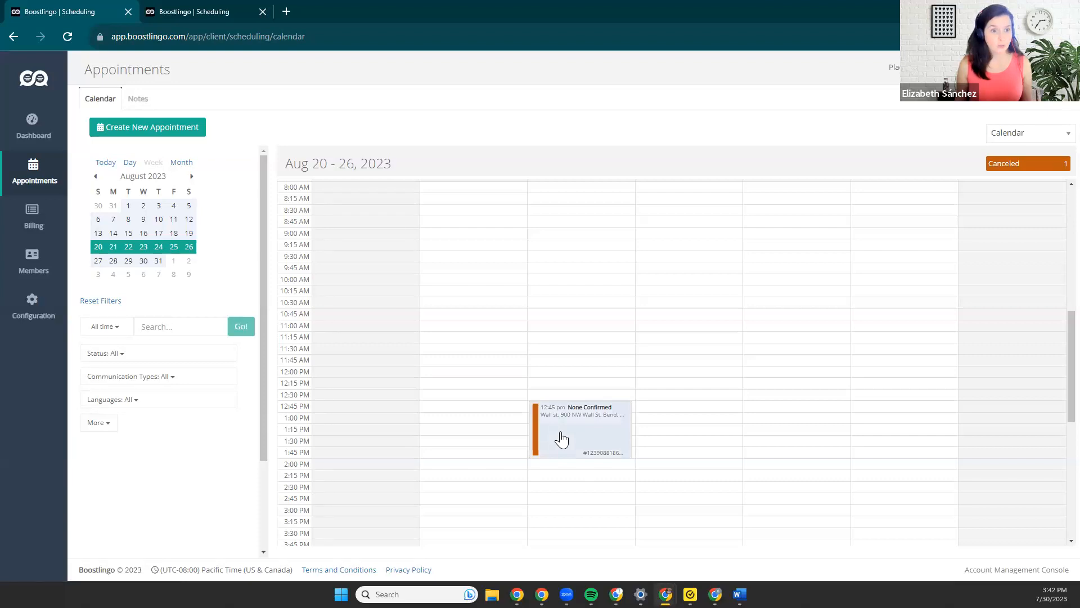
View the saved consumers list in the configuration settings and return to the dashboard overview.
click(31, 307)
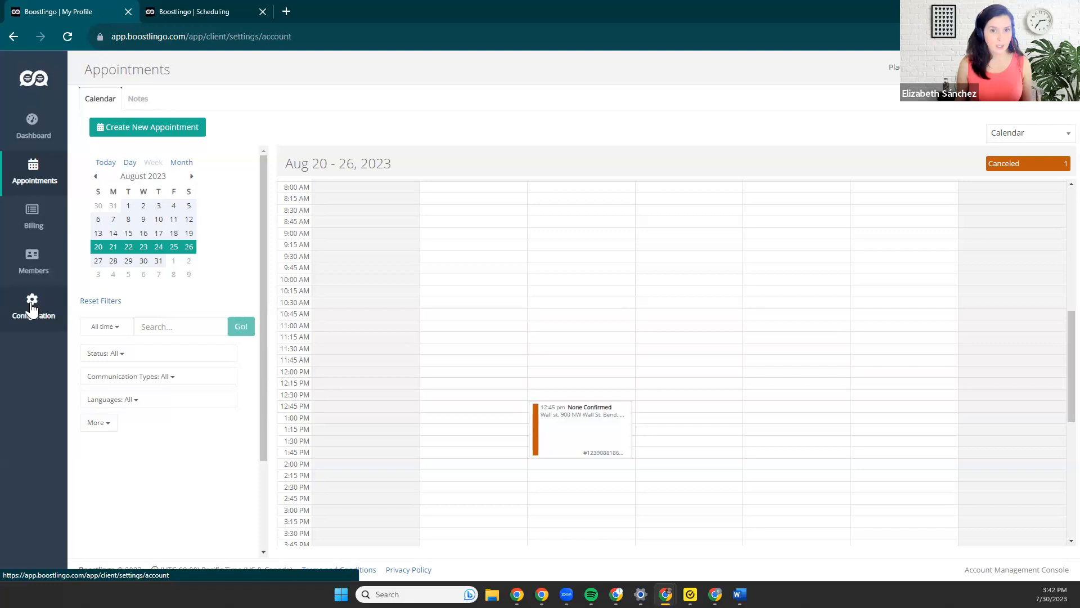
click(193, 106)
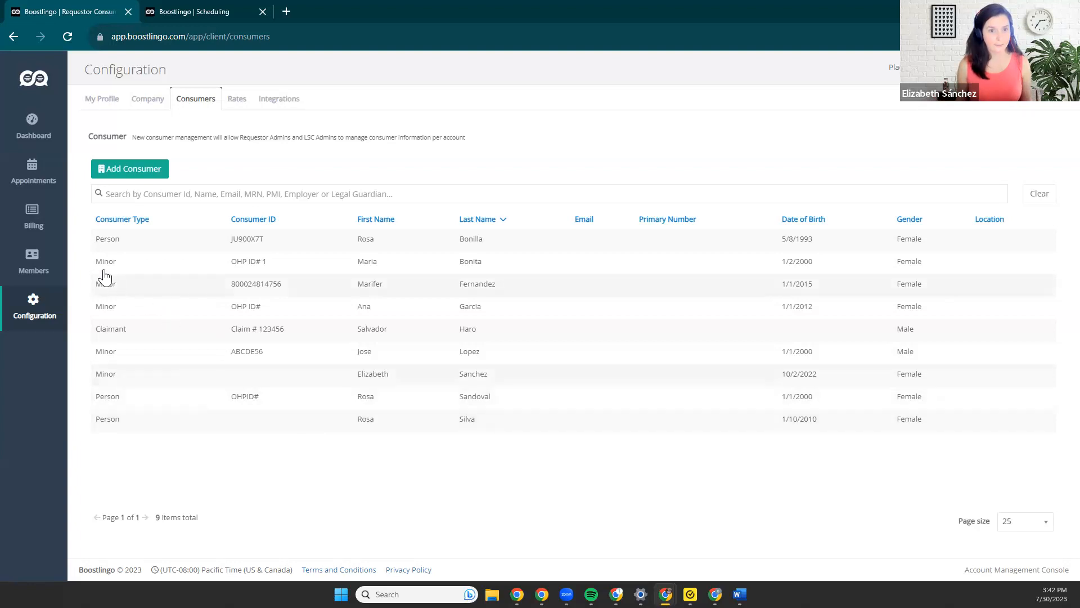
click(33, 138)
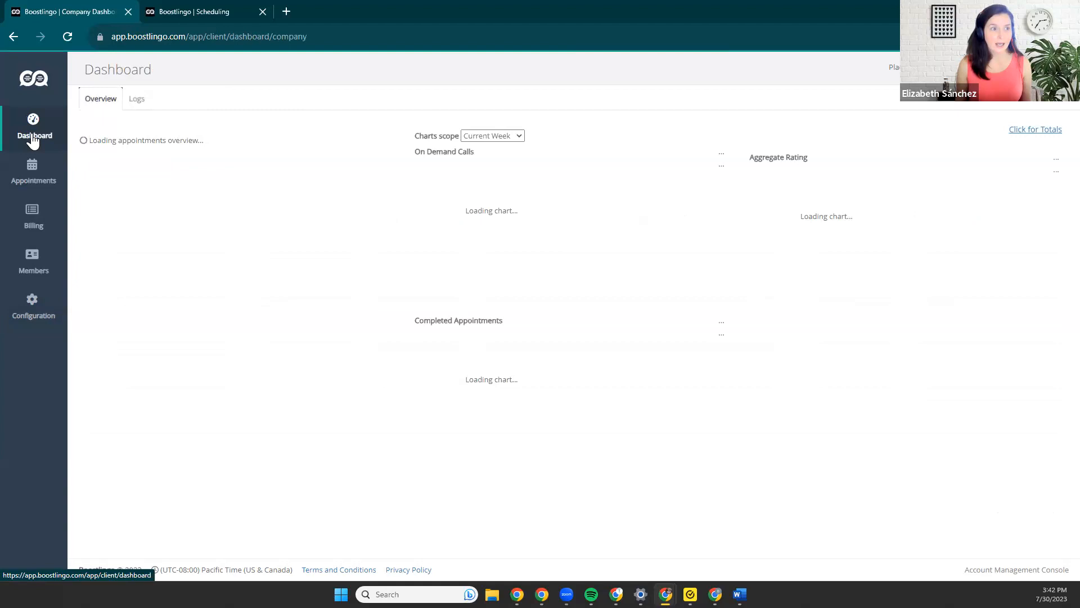